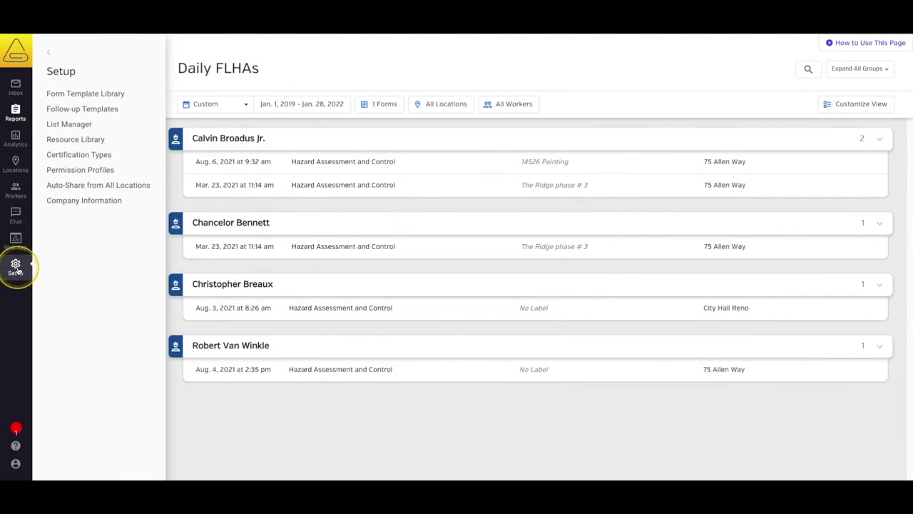
Step: Go to the Form Template Library under Setup and start a new form
{"action": "left_click", "coordinate": [112, 93]}
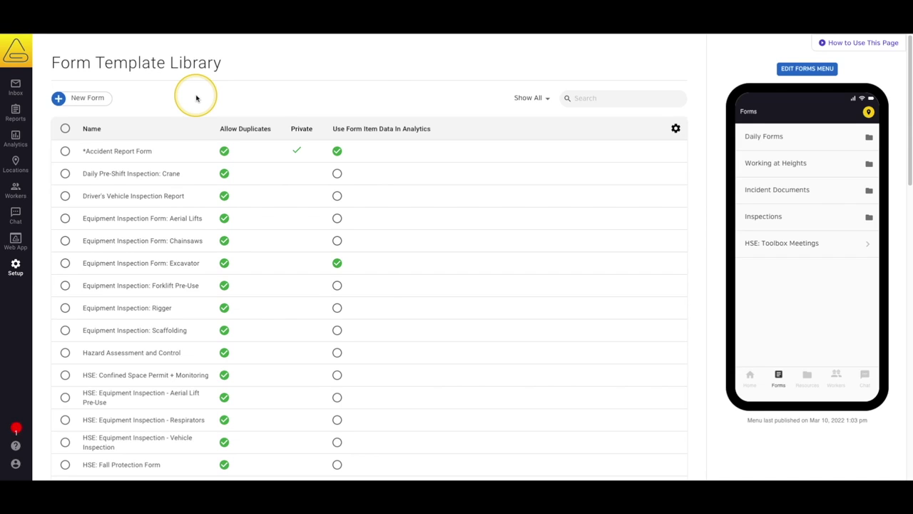
{"action": "left_click", "coordinate": [85, 100]}
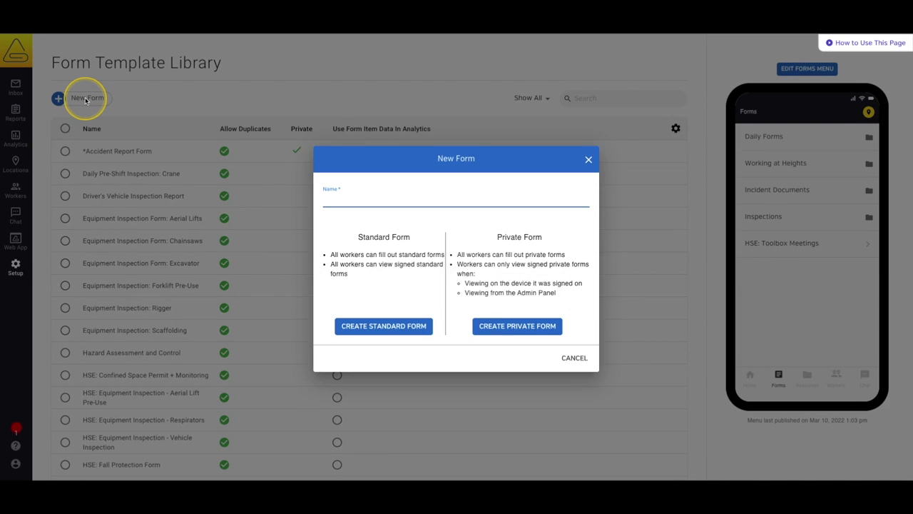
Step: Name the new form 'Incident Form' and create it as a private form
{"action": "type", "text": "Incident Form"}
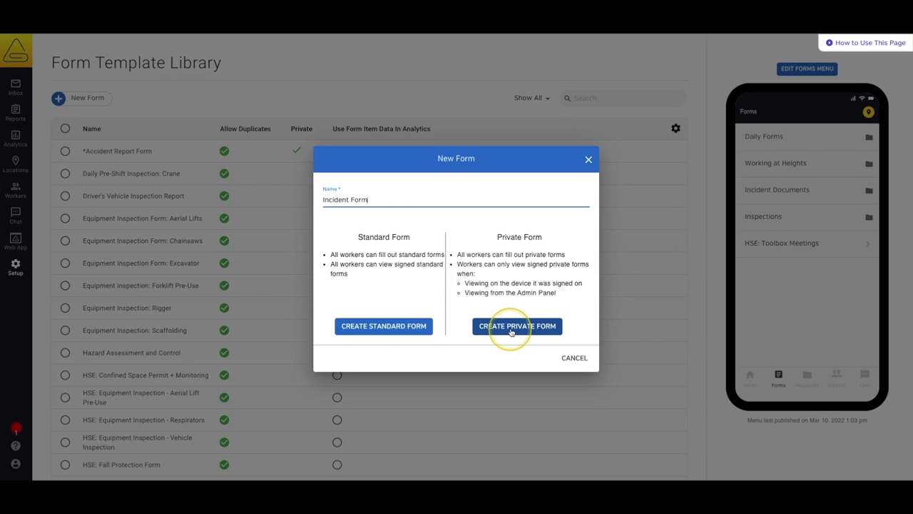
{"action": "left_click", "coordinate": [511, 331]}
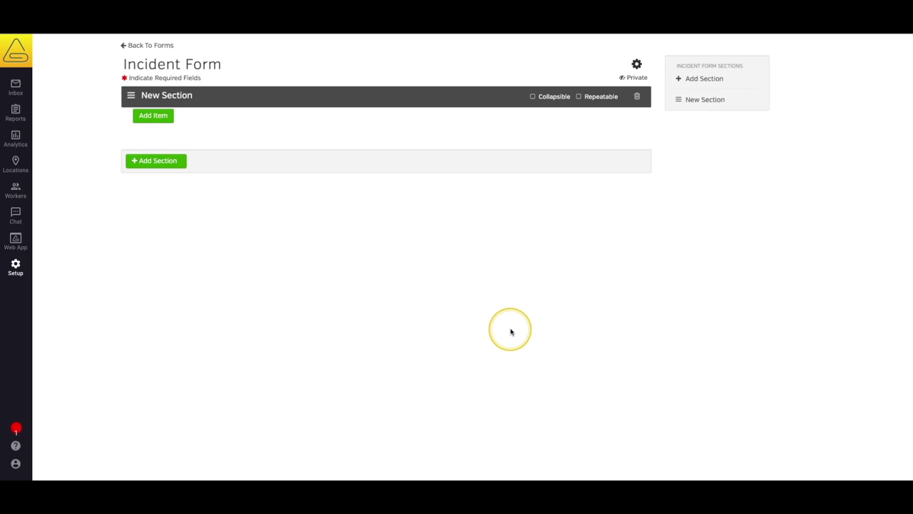
Step: Replace the 'New Section' title with 'General Information'
{"action": "left_click", "coordinate": [175, 95]}
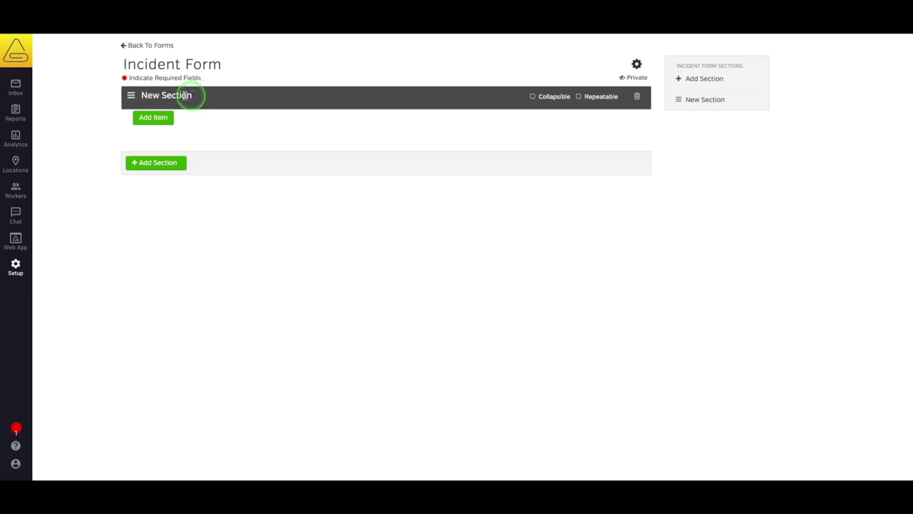
{"action": "left_click_drag", "start_coordinate": [187, 95], "coordinate": [141, 97]}
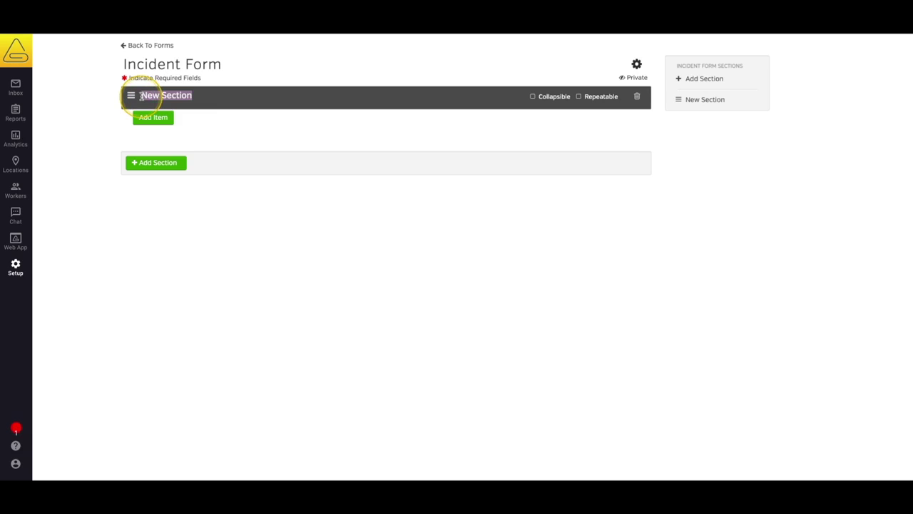
{"action": "type", "text": "General Information"}
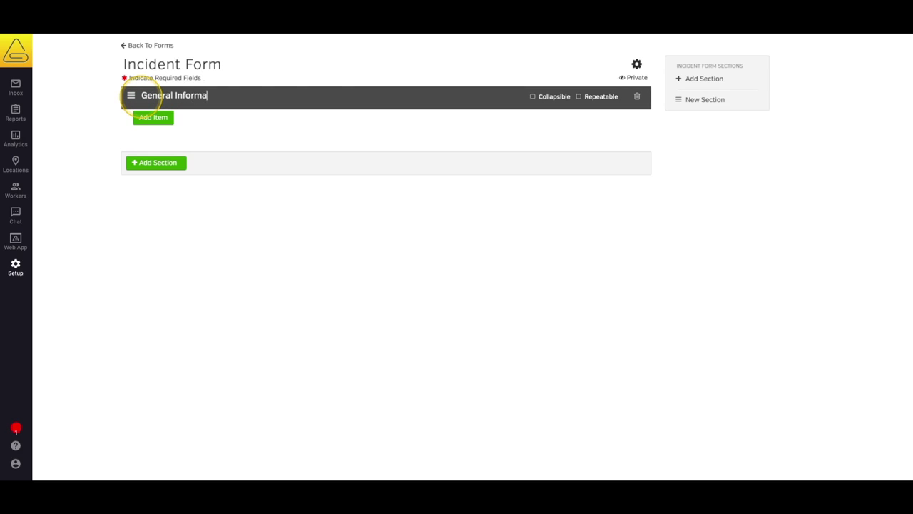
{"action": "left_click", "coordinate": [219, 146]}
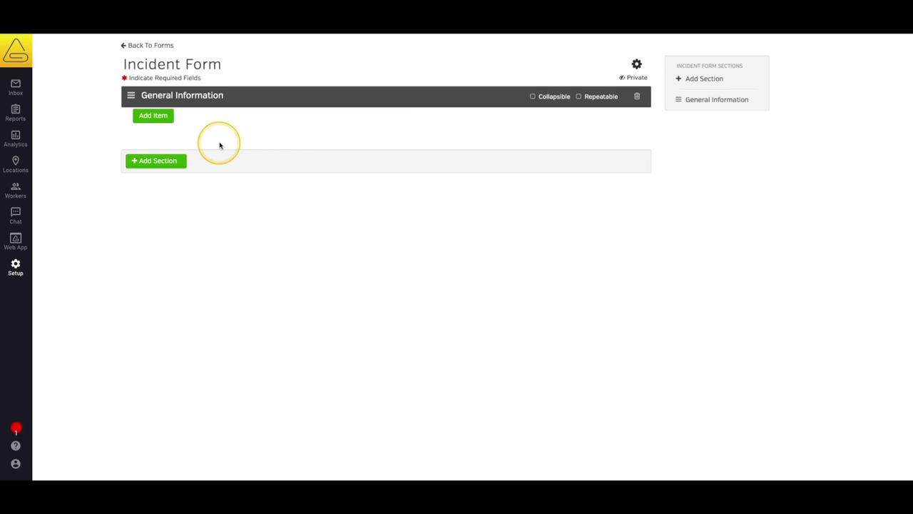
{"action": "left_click", "coordinate": [155, 116]}
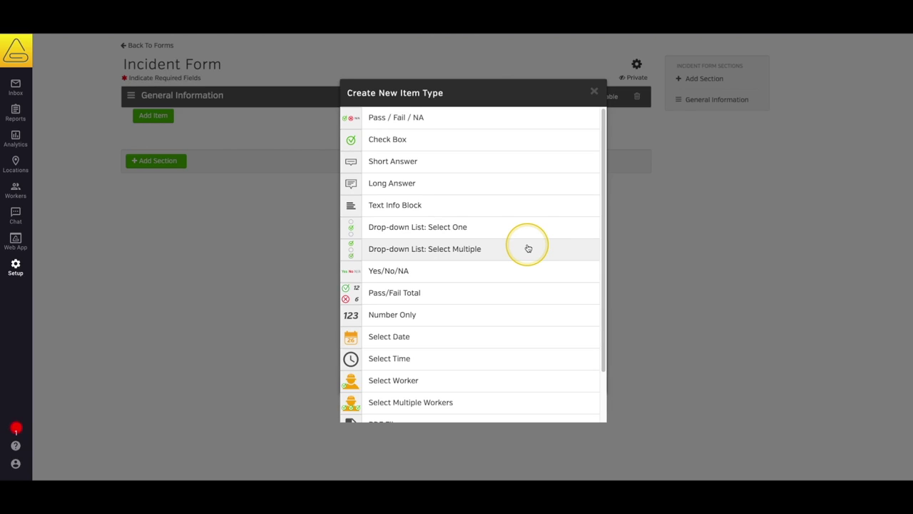
{"action": "left_click", "coordinate": [594, 90]}
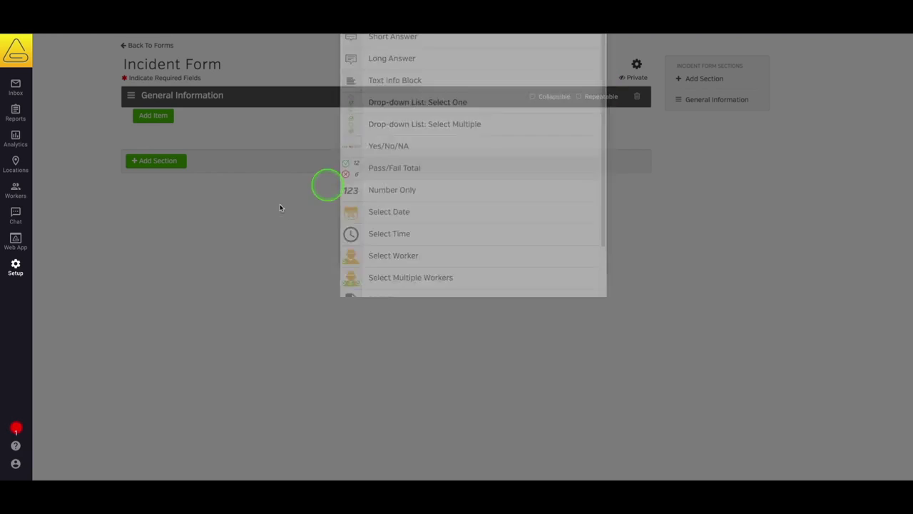
Step: Open List Manager from Setup in a new browser tab and switch to it
{"action": "left_click", "coordinate": [16, 265]}
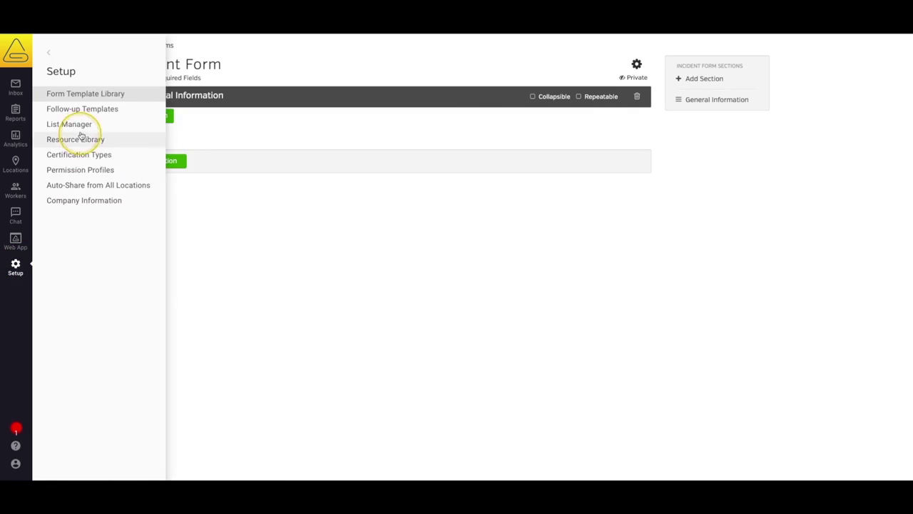
{"action": "right_click", "coordinate": [82, 128]}
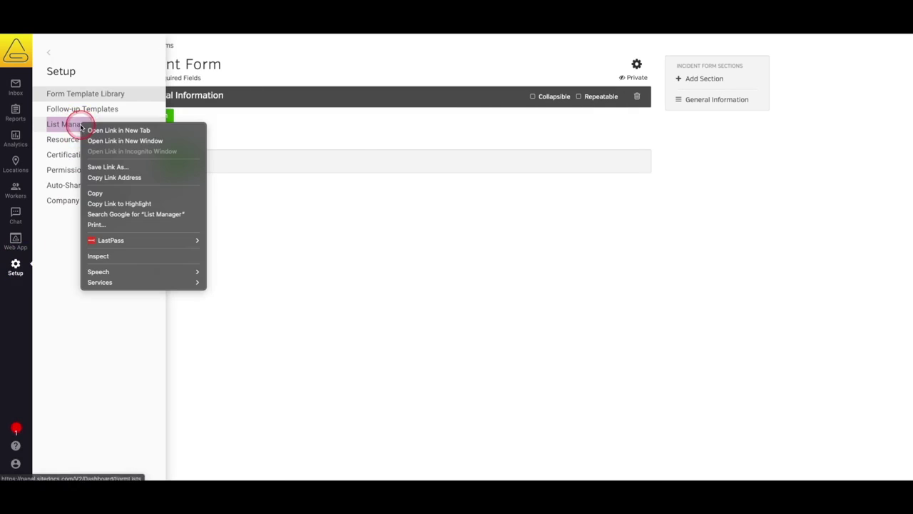
{"action": "left_click", "coordinate": [134, 132]}
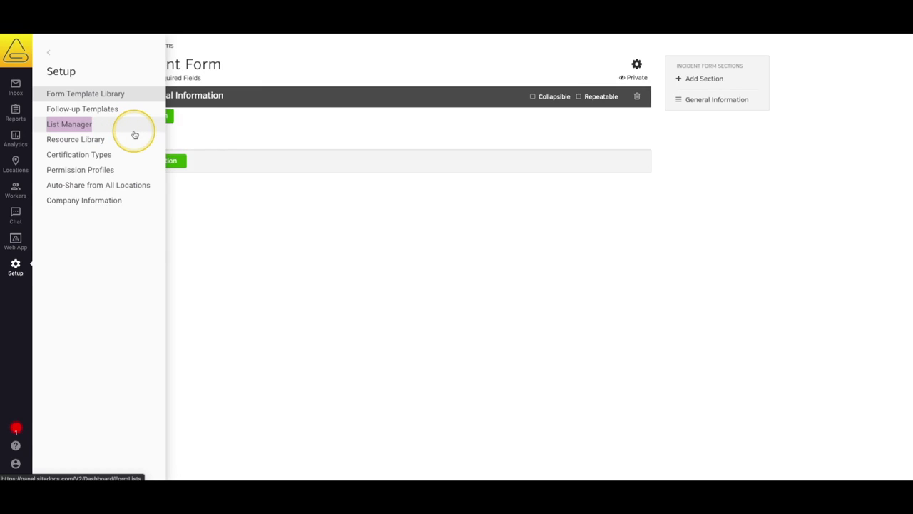
{"action": "key", "text": "ctrl+Tab"}
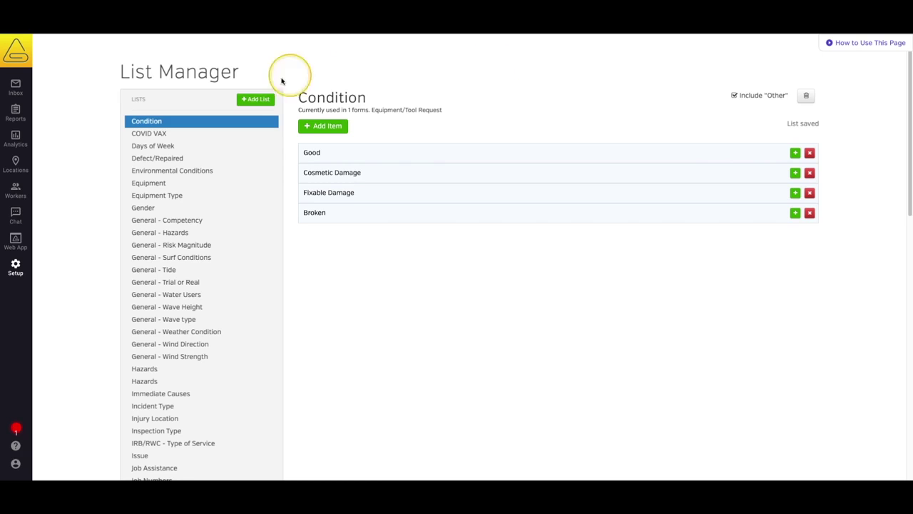
Step: Create a list named 'Weather' with four empty items
{"action": "left_click", "coordinate": [251, 101]}
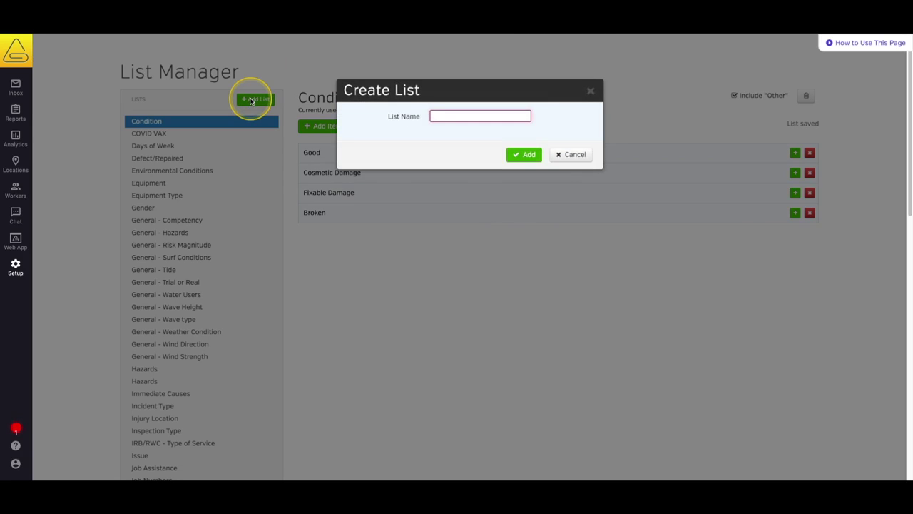
{"action": "type", "text": "Weather"}
{"action": "key", "text": "Return"}
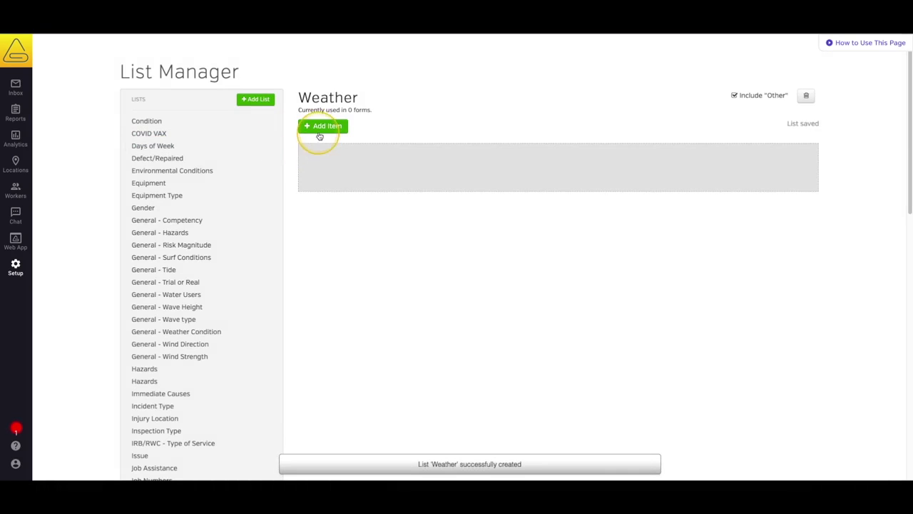
{"action": "left_click", "coordinate": [321, 127]}
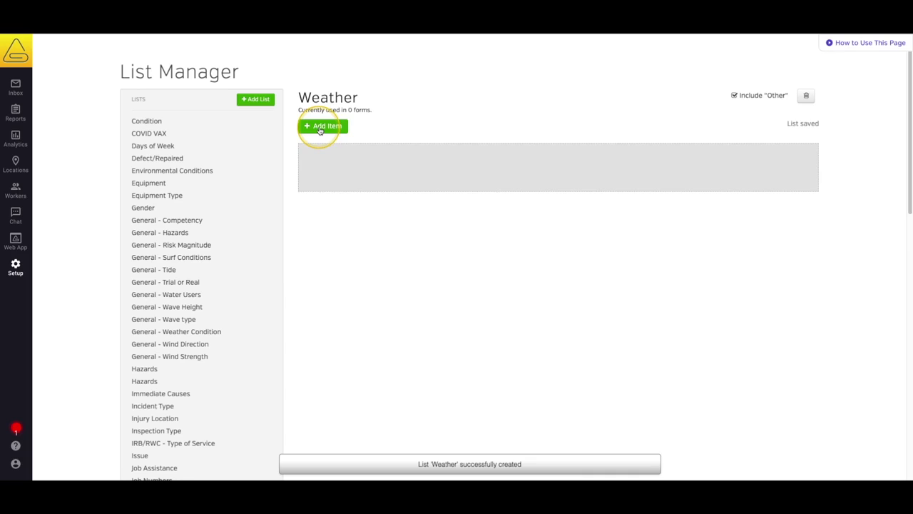
{"action": "left_click", "coordinate": [321, 127]}
{"action": "left_click", "coordinate": [321, 127]}
{"action": "left_click", "coordinate": [321, 127]}
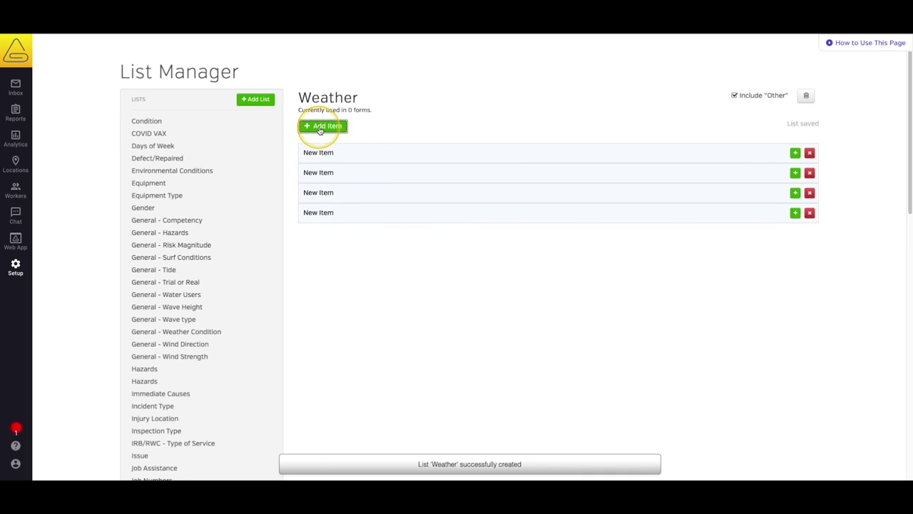
Step: Name the four Weather items Sunny, Overcast, Rain and Snow
{"action": "left_click", "coordinate": [321, 152]}
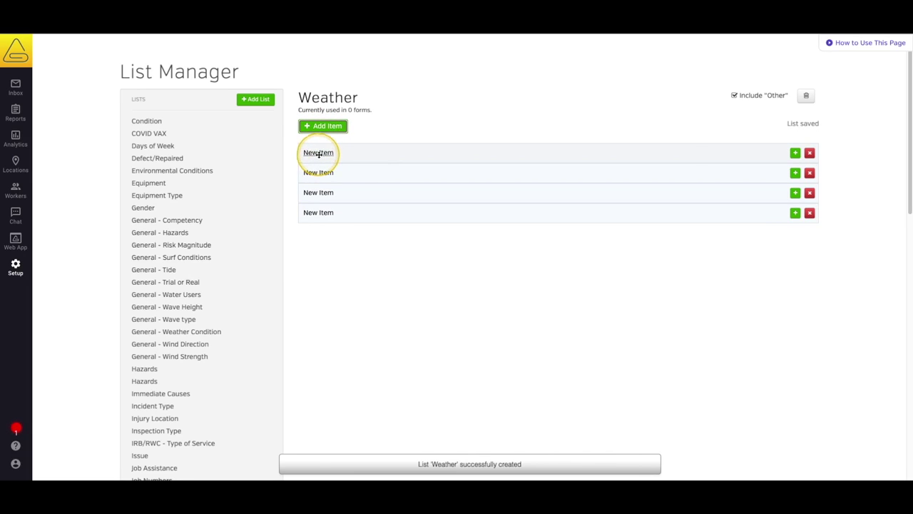
{"action": "type", "text": "Sunny"}
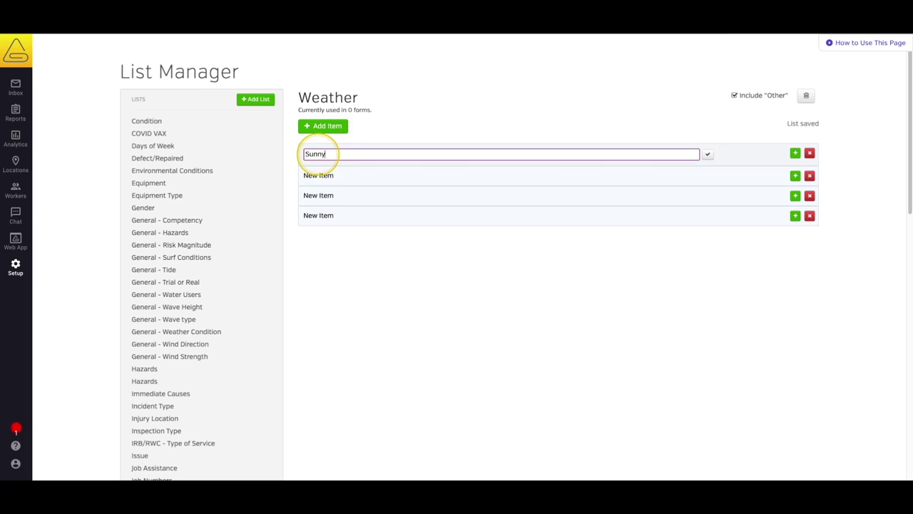
{"action": "left_click", "coordinate": [322, 174]}
{"action": "type", "text": "Overcast"}
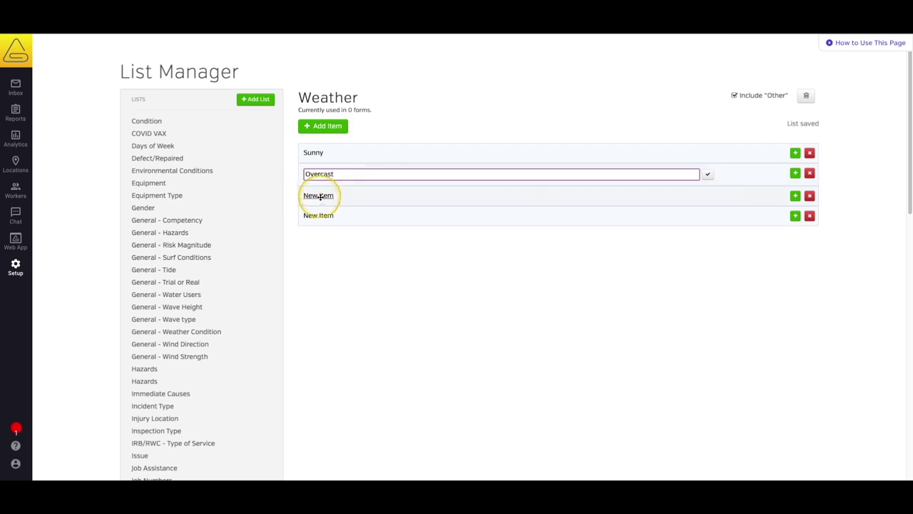
{"action": "left_click", "coordinate": [321, 194]}
{"action": "type", "text": "Rain"}
{"action": "left_click", "coordinate": [318, 215]}
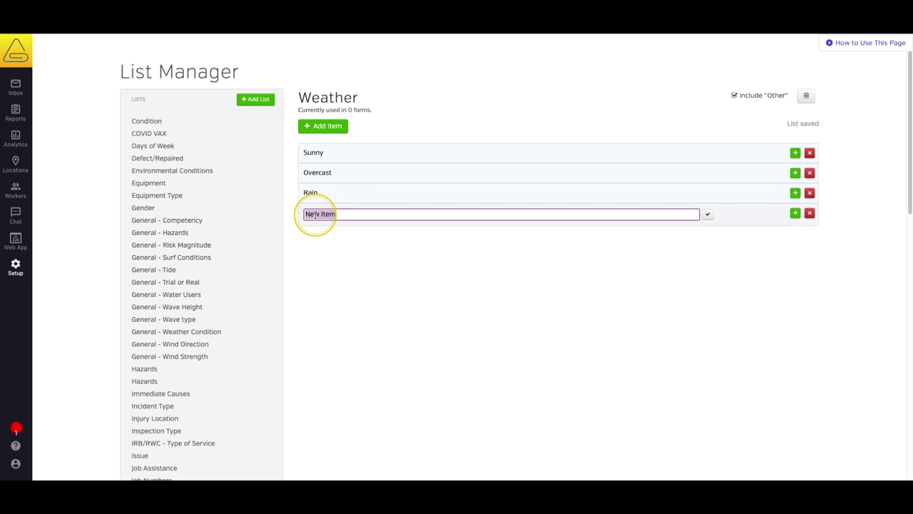
{"action": "type", "text": "Snow"}
{"action": "left_click", "coordinate": [352, 262]}
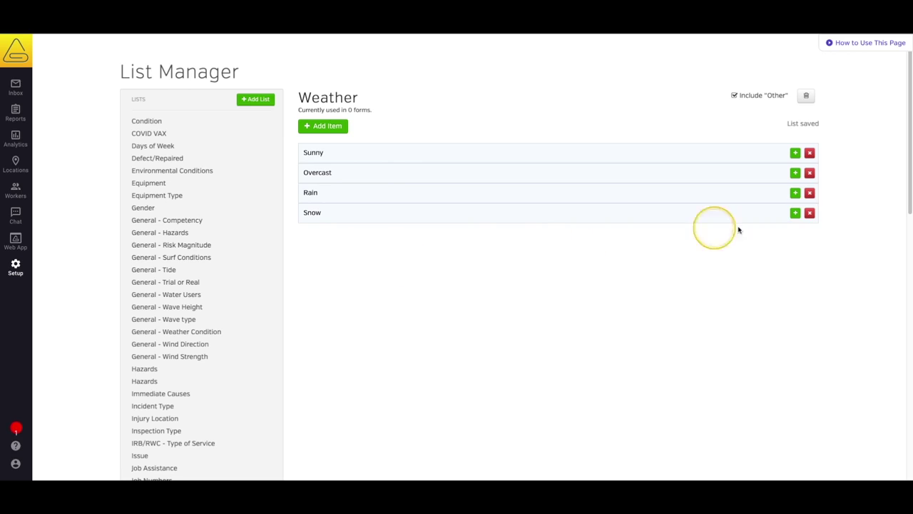
Step: Add Sleet and Blizzard as sub-items under Snow
{"action": "left_click", "coordinate": [796, 213]}
{"action": "left_click", "coordinate": [795, 214]}
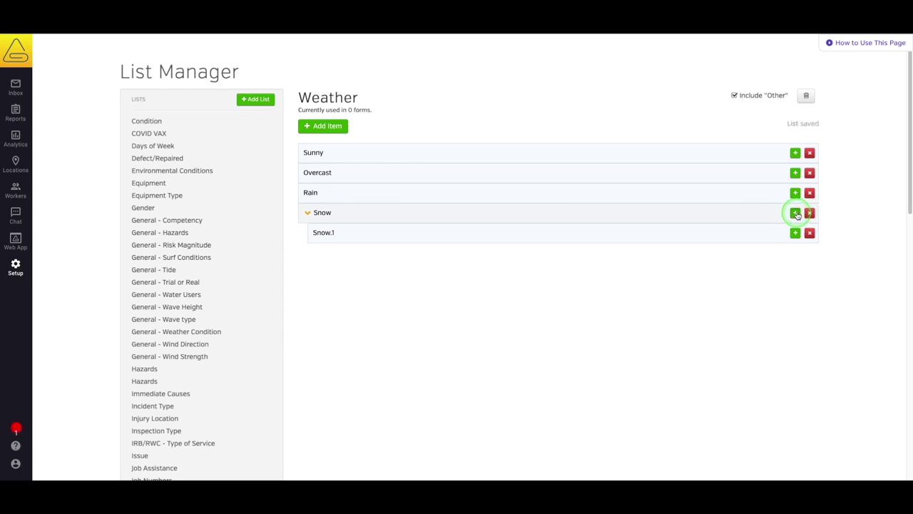
{"action": "double_click", "coordinate": [323, 233]}
{"action": "type", "text": "Sleet"}
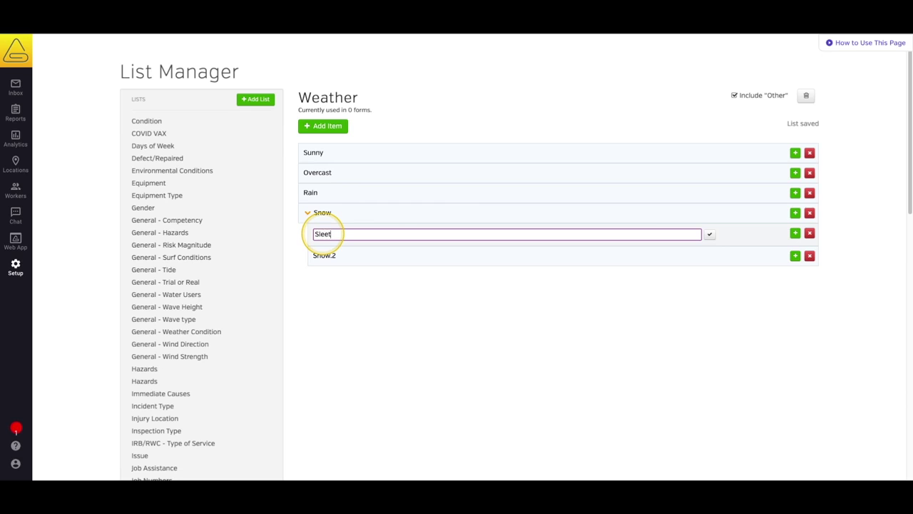
{"action": "double_click", "coordinate": [325, 255]}
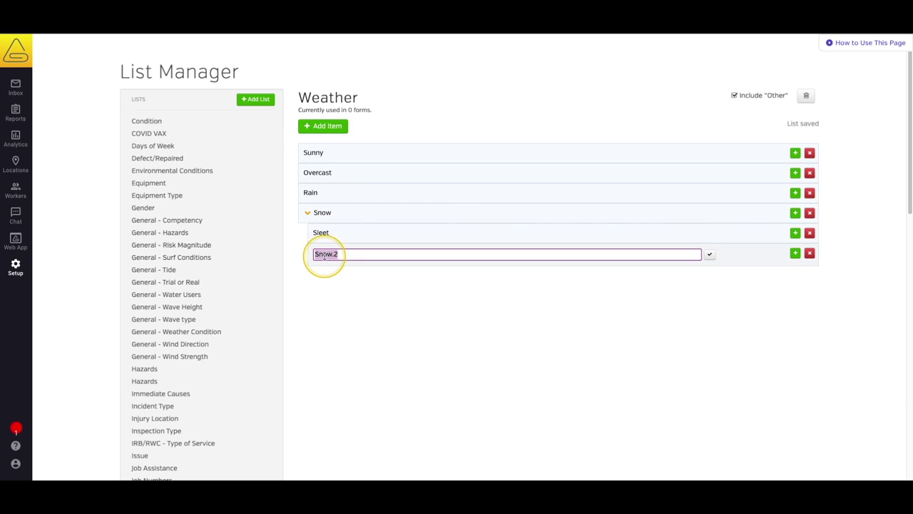
{"action": "type", "text": "Blizz"}
{"action": "type", "text": "d"}
{"action": "key", "text": "Return"}
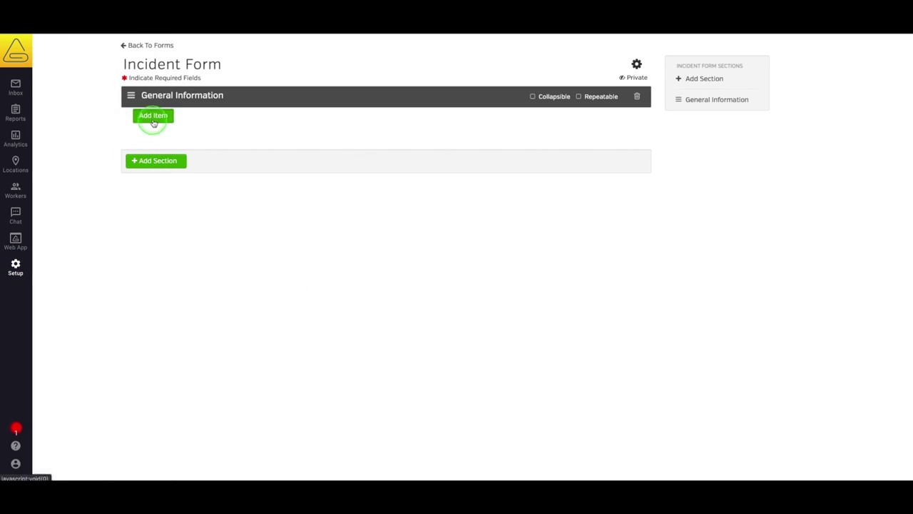
{"action": "left_click", "coordinate": [153, 116]}
Step: Create a 'Weather' single-select drop-down question whose choices come from the Weather list
{"action": "left_click", "coordinate": [402, 228]}
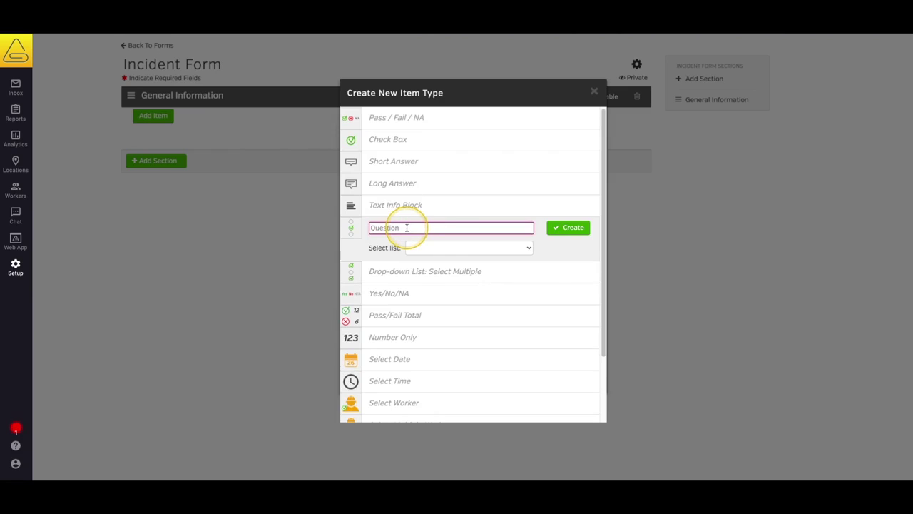
{"action": "type", "text": "Weather"}
{"action": "left_click", "coordinate": [437, 247]}
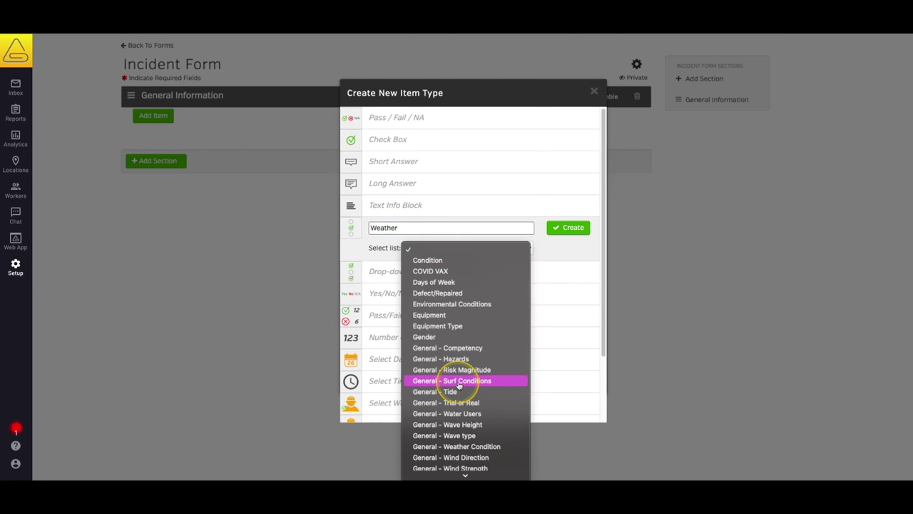
{"action": "scroll", "coordinate": [456, 383], "scroll_direction": "down", "scroll_amount": 10}
{"action": "left_click", "coordinate": [451, 436]}
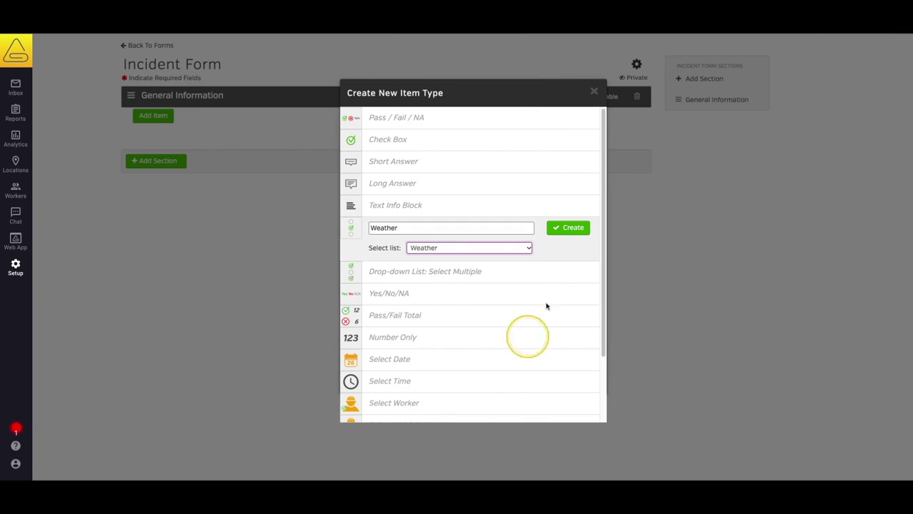
{"action": "left_click", "coordinate": [571, 230]}
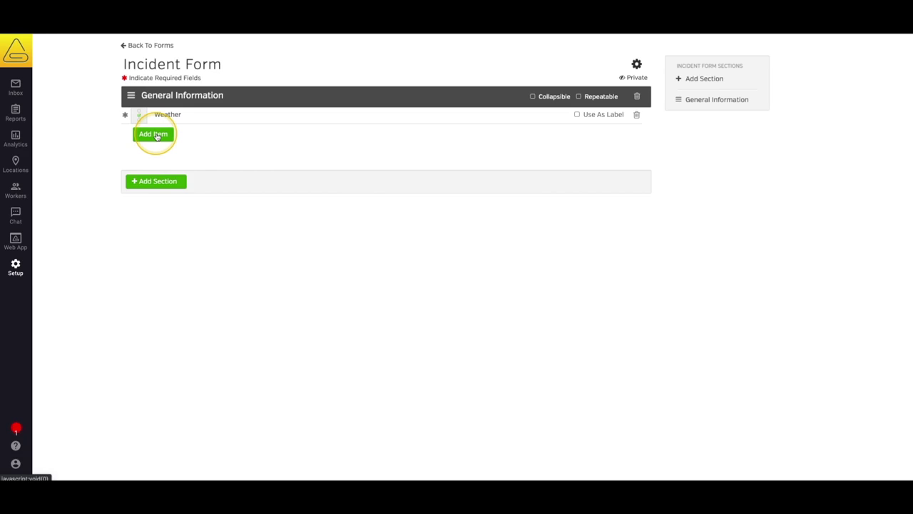
{"action": "left_click", "coordinate": [154, 134]}
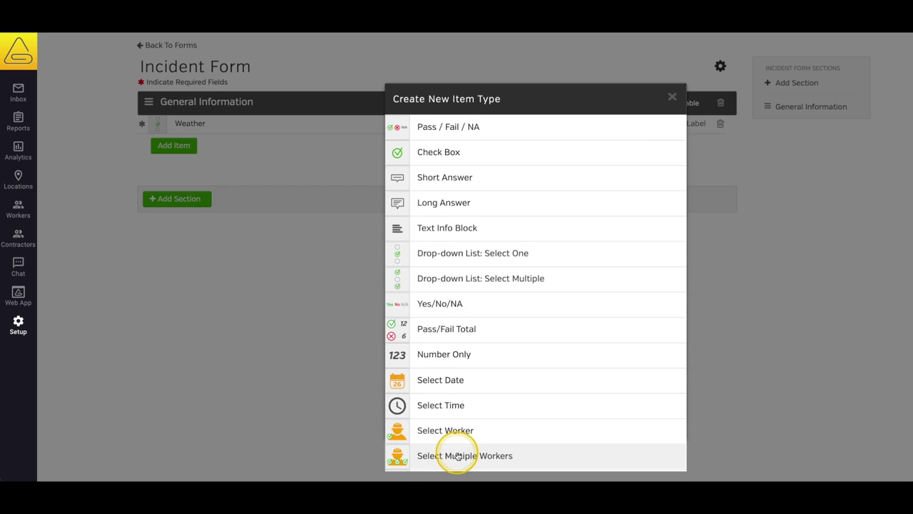
Step: Scroll through the item types and choose View Image
{"action": "scroll", "coordinate": [457, 456], "scroll_direction": "down", "scroll_amount": 1}
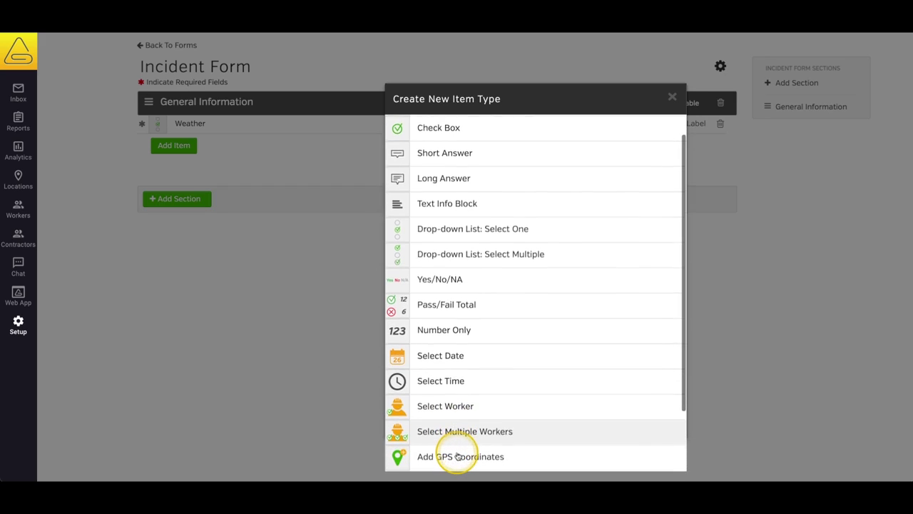
{"action": "scroll", "coordinate": [458, 456], "scroll_direction": "down", "scroll_amount": 1}
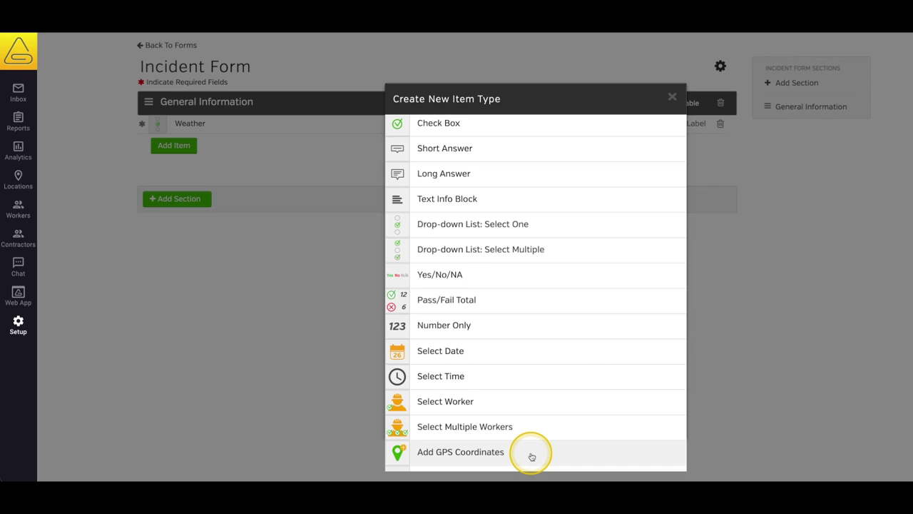
{"action": "scroll", "coordinate": [532, 456], "scroll_direction": "down", "scroll_amount": 2}
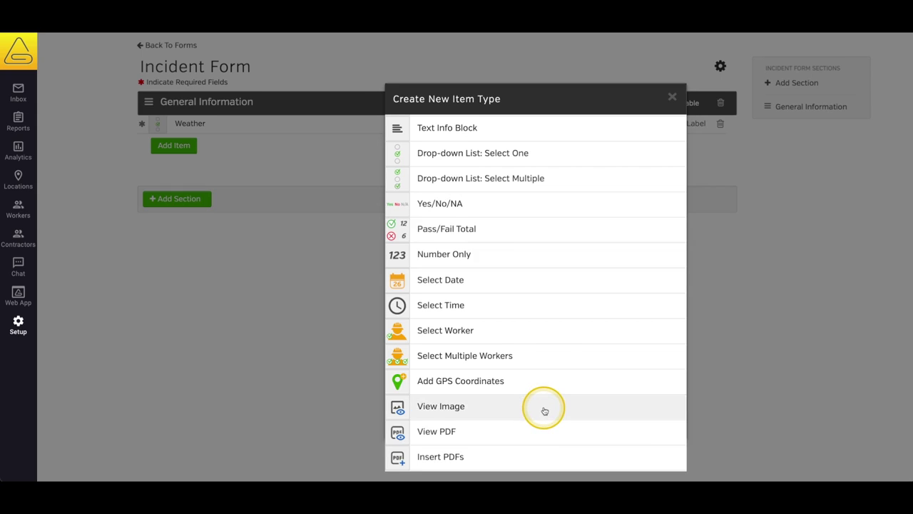
{"action": "left_click", "coordinate": [544, 408]}
Step: Create a View Image item 'Diagram' showing injury diagram.png
{"action": "type", "text": "Diagram"}
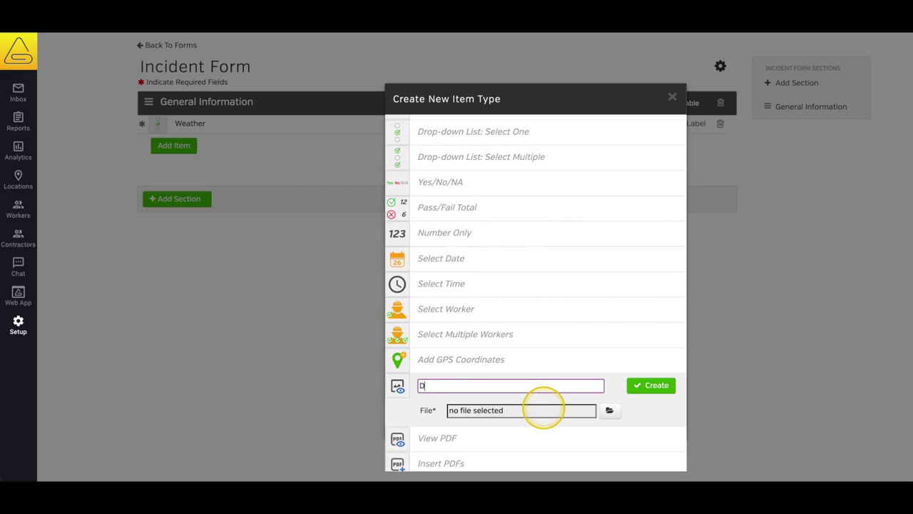
{"action": "left_click", "coordinate": [611, 411]}
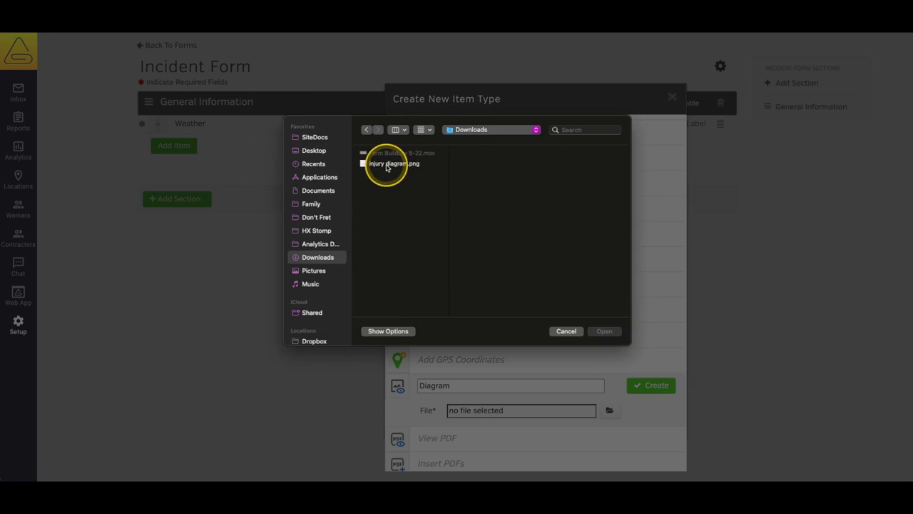
{"action": "left_click", "coordinate": [386, 166]}
{"action": "left_click", "coordinate": [605, 332]}
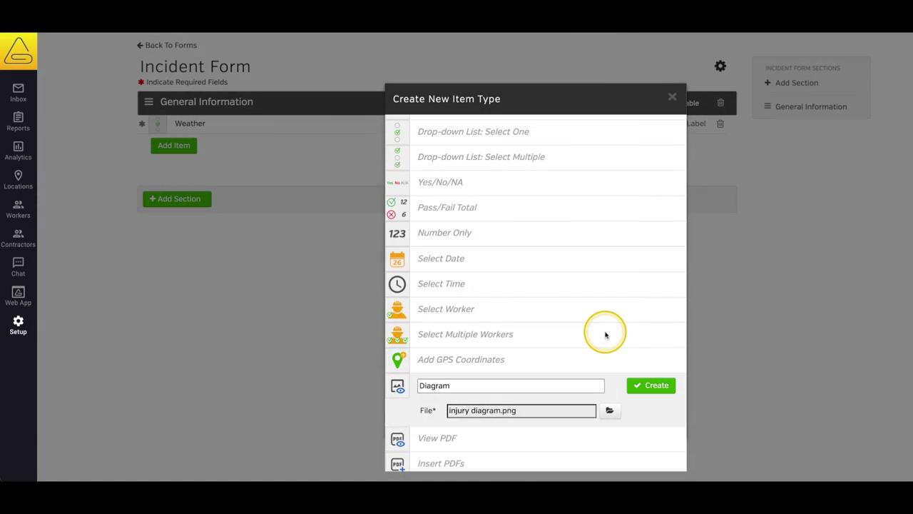
{"action": "left_click", "coordinate": [646, 385]}
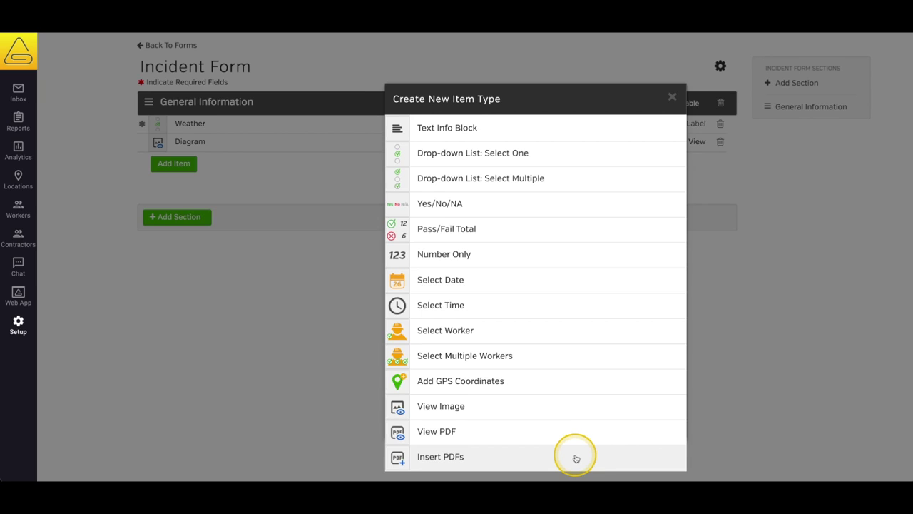
{"action": "left_click", "coordinate": [672, 96]}
Step: Add a section titled 'Witness Statement' and turn on its Collapsible and Repeatable options
{"action": "left_click", "coordinate": [145, 199]}
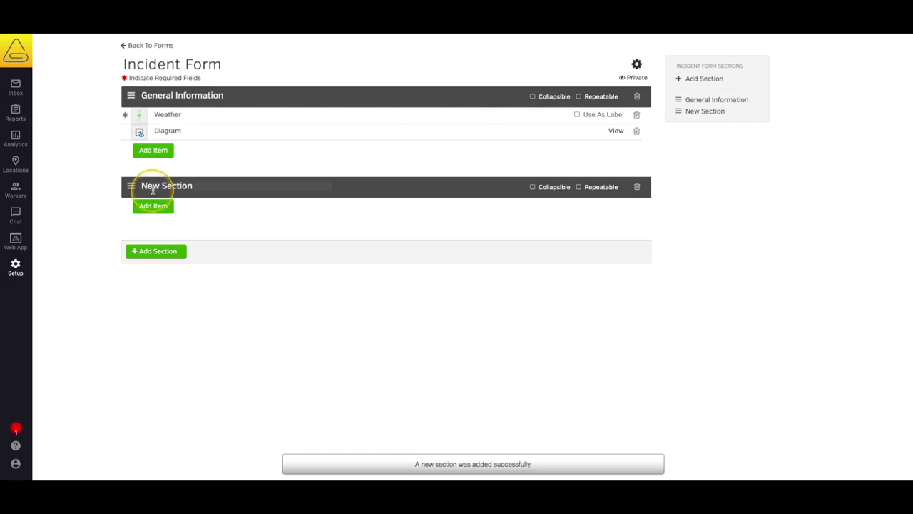
{"action": "left_click", "coordinate": [153, 188]}
{"action": "triple_click", "coordinate": [152, 188]}
{"action": "type", "text": "Wit"}
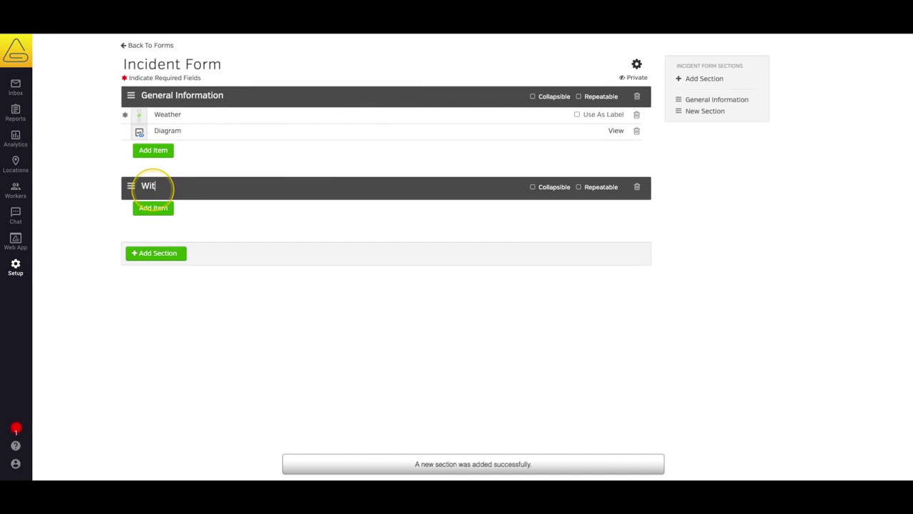
{"action": "type", "text": "ness Statement"}
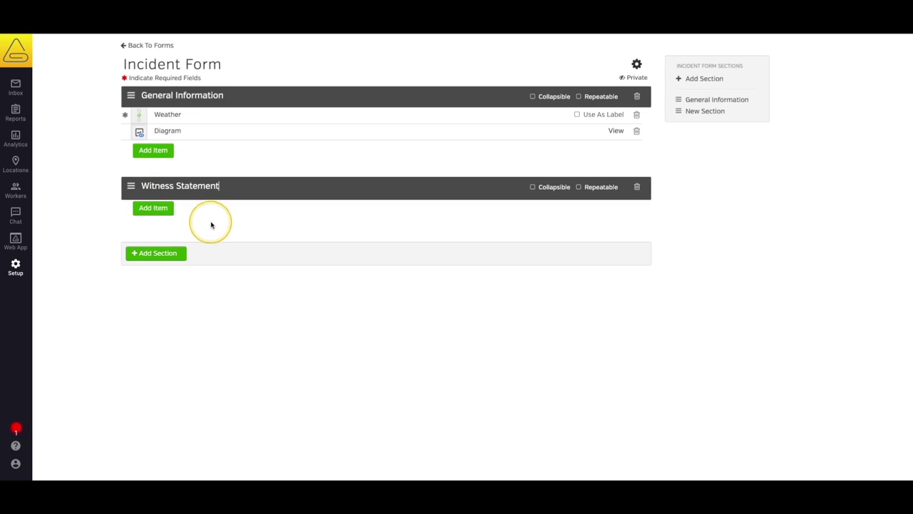
{"action": "left_click", "coordinate": [426, 225]}
{"action": "left_click", "coordinate": [533, 188]}
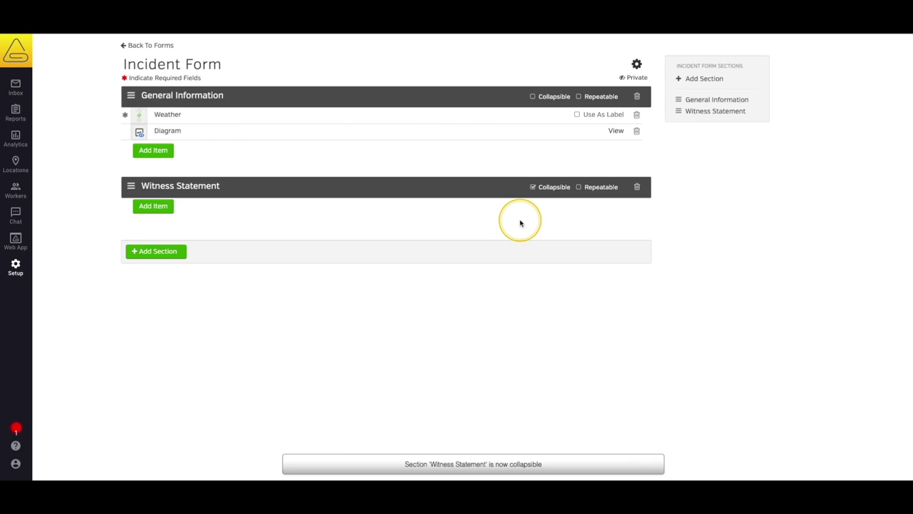
{"action": "left_click", "coordinate": [579, 188]}
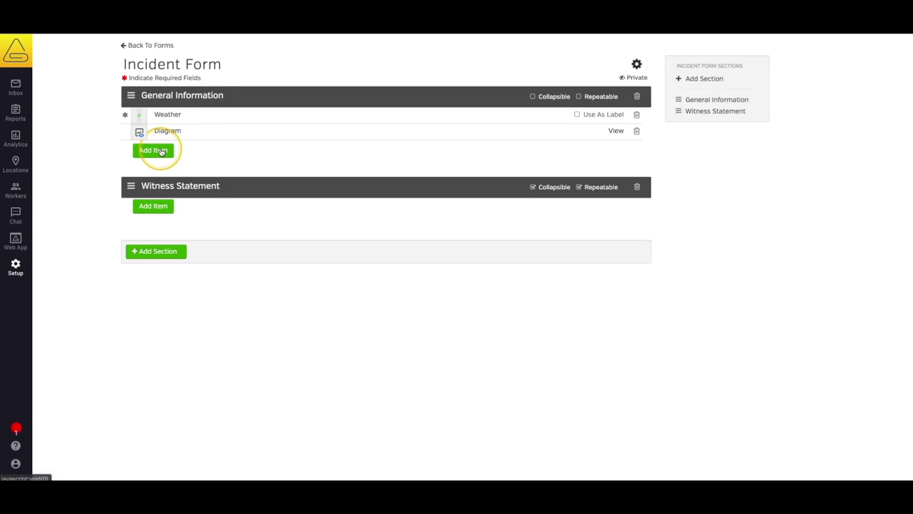
{"action": "left_click", "coordinate": [162, 151]}
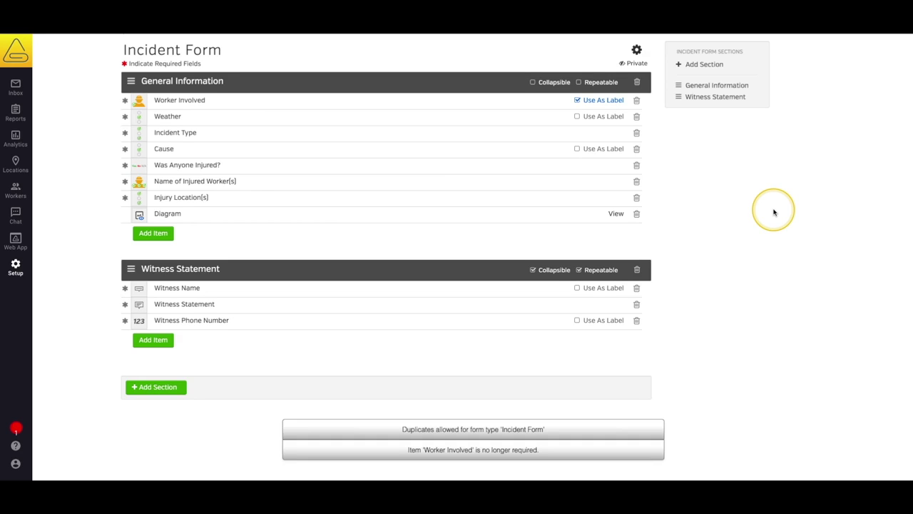
Step: Mark Worker Involved and Was Anyone Injured? as required fields
{"action": "left_click", "coordinate": [125, 101]}
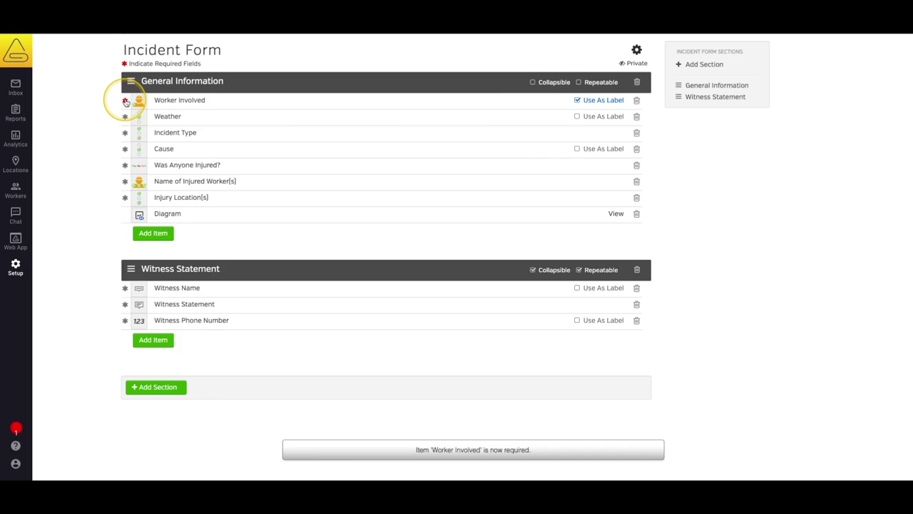
{"action": "left_click", "coordinate": [126, 166]}
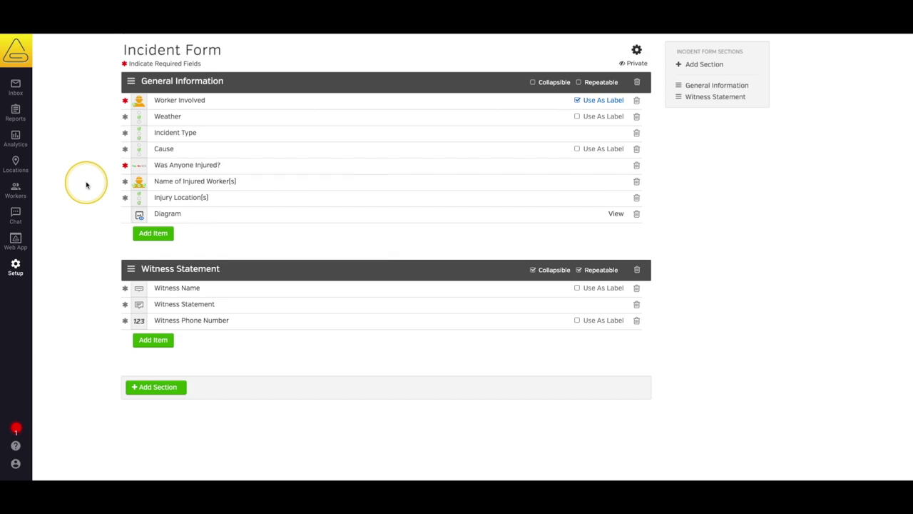
Step: Toggle the Allow Duplicates setting in the Incident Form's settings
{"action": "left_click", "coordinate": [637, 52]}
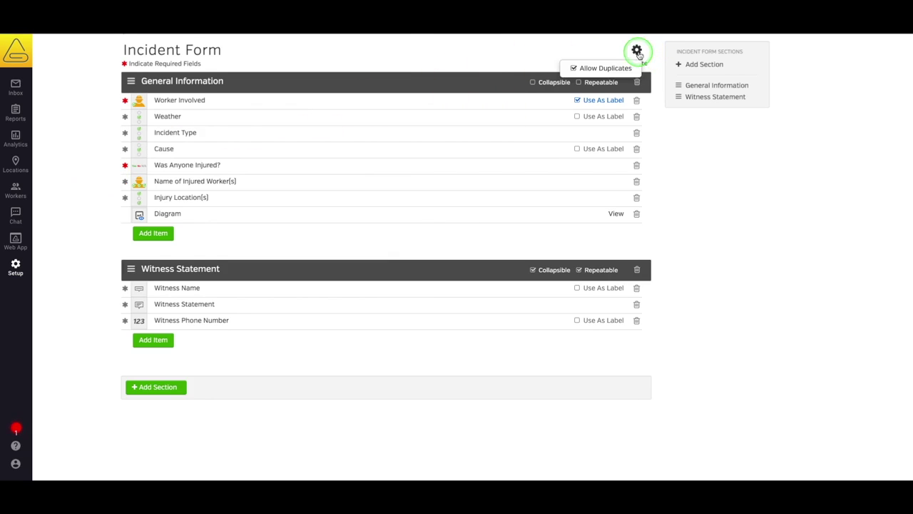
{"action": "left_click", "coordinate": [587, 70]}
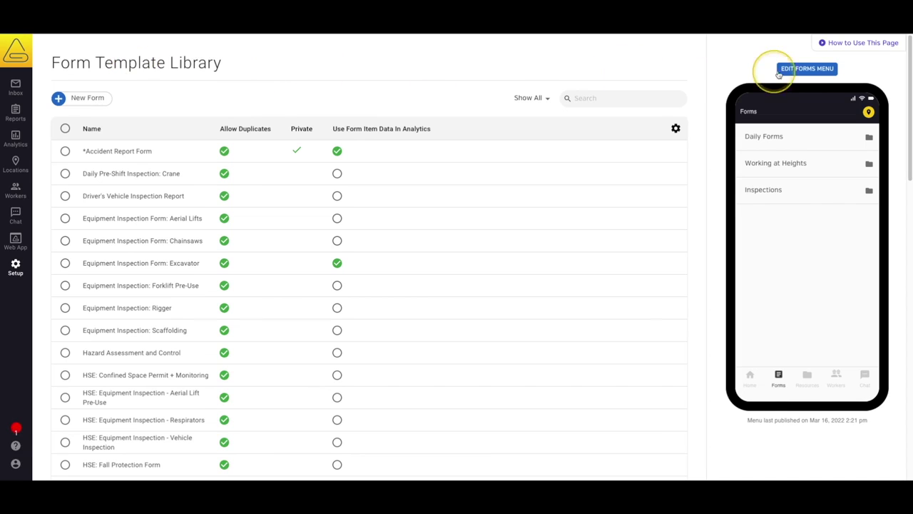
Step: Create a new 'Incident Forms' folder in the app forms menu
{"action": "left_click", "coordinate": [803, 69]}
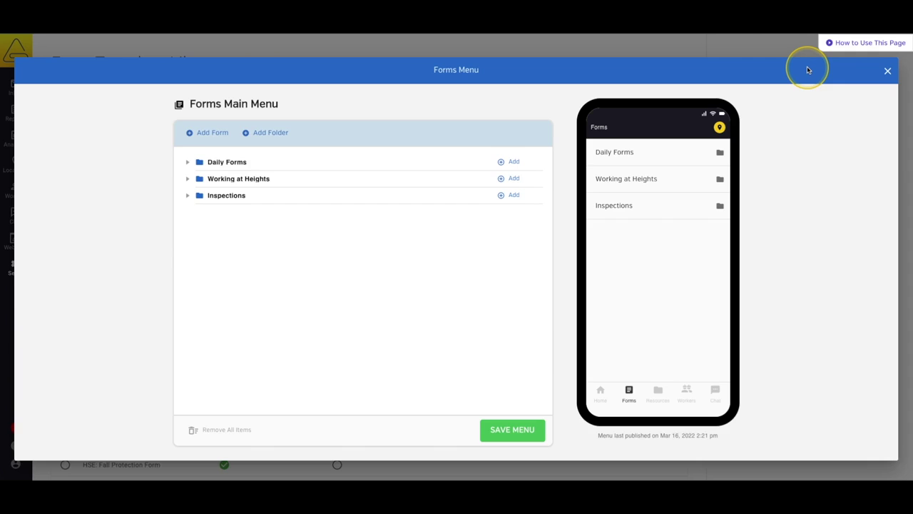
{"action": "left_click", "coordinate": [270, 134]}
{"action": "type", "text": "Inci"}
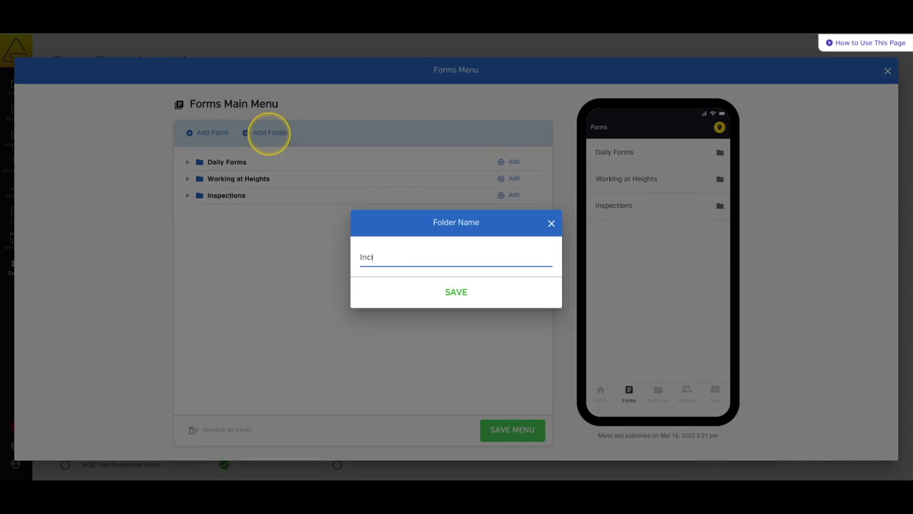
{"action": "type", "text": "dent Forms"}
{"action": "left_click", "coordinate": [477, 292]}
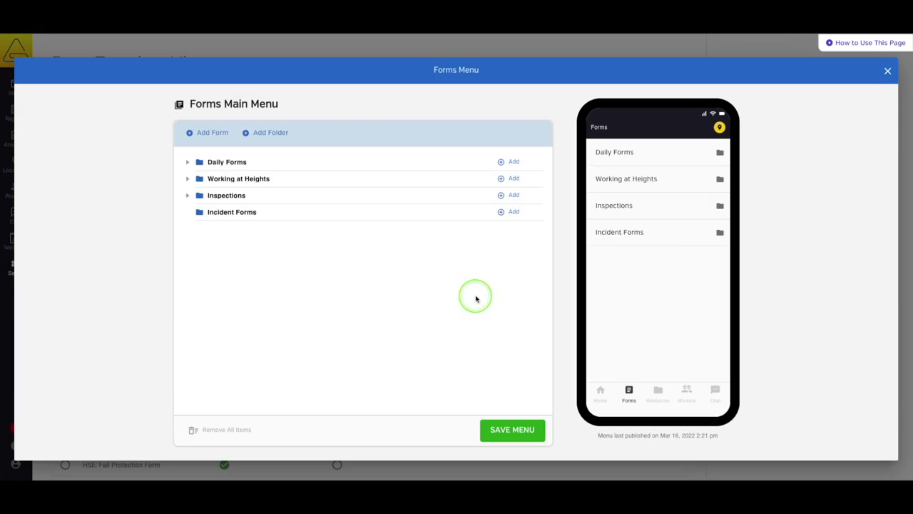
Step: Add the Witness Statement form to the Incident Forms folder and save the menu
{"action": "left_click", "coordinate": [514, 213]}
{"action": "left_click", "coordinate": [519, 212]}
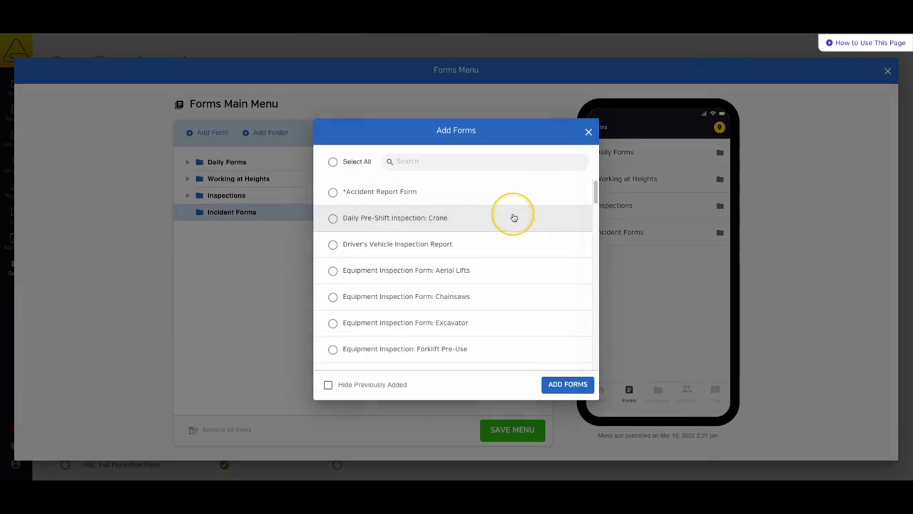
{"action": "left_click", "coordinate": [433, 161]}
{"action": "type", "text": "incident"}
{"action": "double_click", "coordinate": [418, 161]}
{"action": "type", "text": "Witn"}
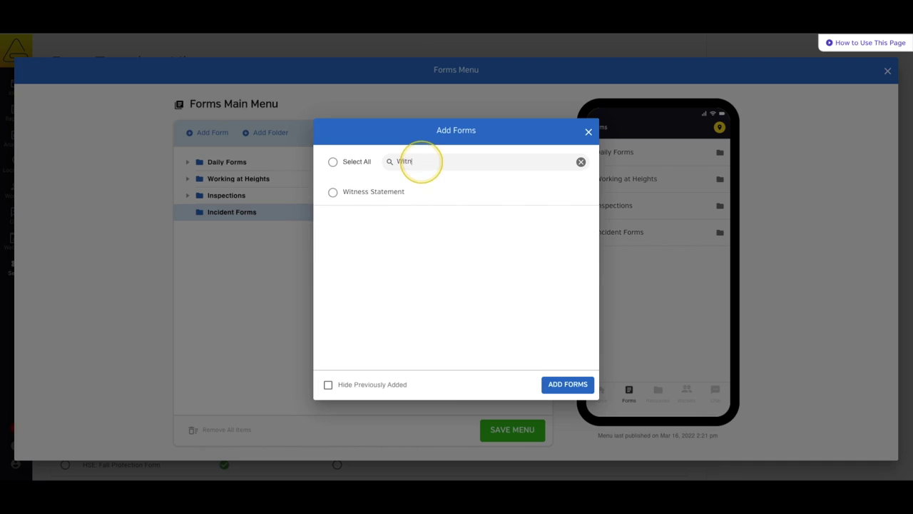
{"action": "type", "text": "ess"}
{"action": "left_click", "coordinate": [408, 194]}
{"action": "left_click", "coordinate": [568, 382]}
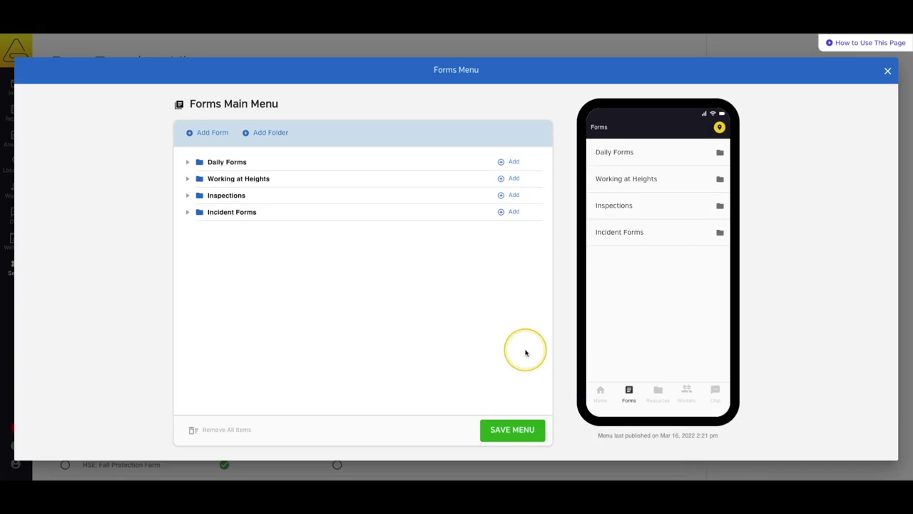
{"action": "left_click", "coordinate": [513, 430]}
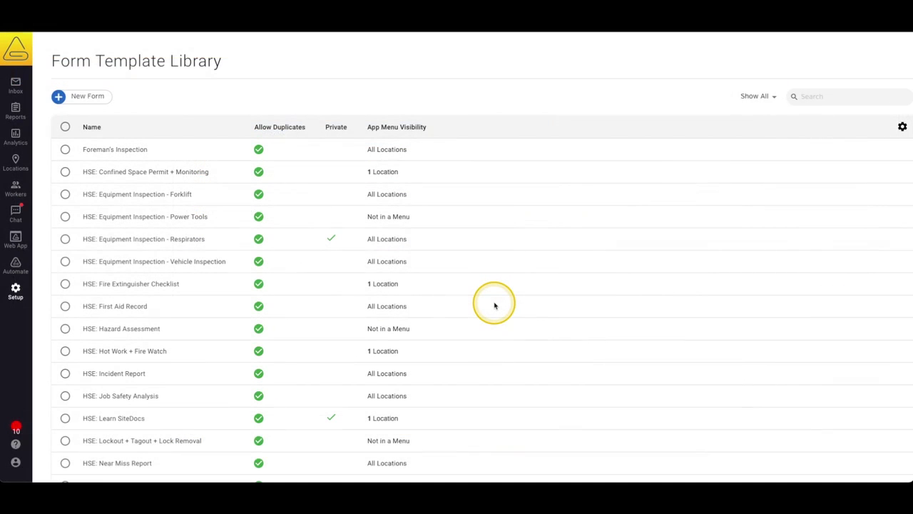
Step: Enable the custom app forms menu
{"action": "scroll", "coordinate": [495, 305], "scroll_direction": "down", "scroll_amount": 2}
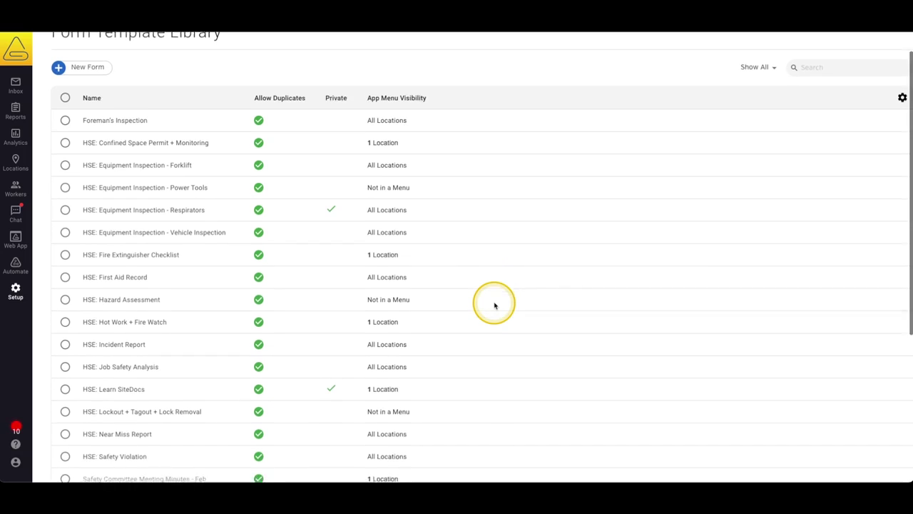
{"action": "scroll", "coordinate": [495, 306], "scroll_direction": "down", "scroll_amount": 5}
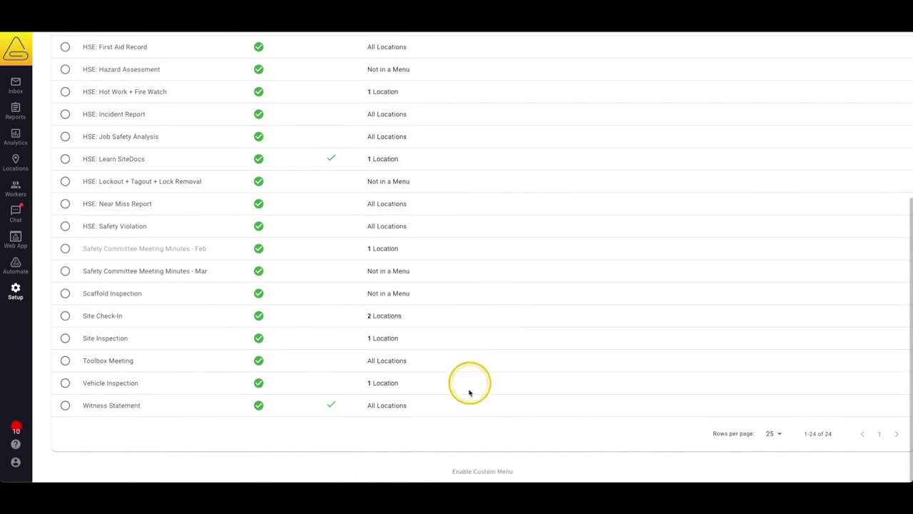
{"action": "left_click", "coordinate": [481, 471]}
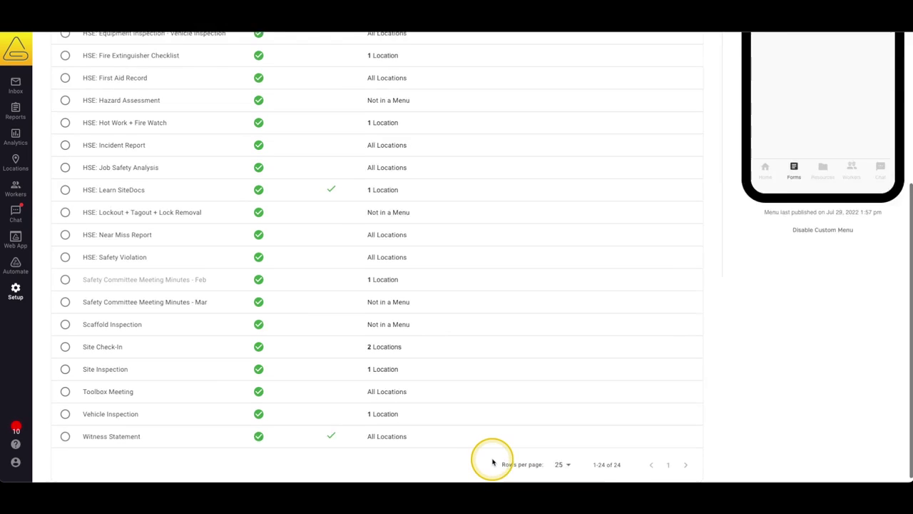
Step: Set the Incident Report form active in the Form Template Library
{"action": "scroll", "coordinate": [493, 461], "scroll_direction": "up", "scroll_amount": 6}
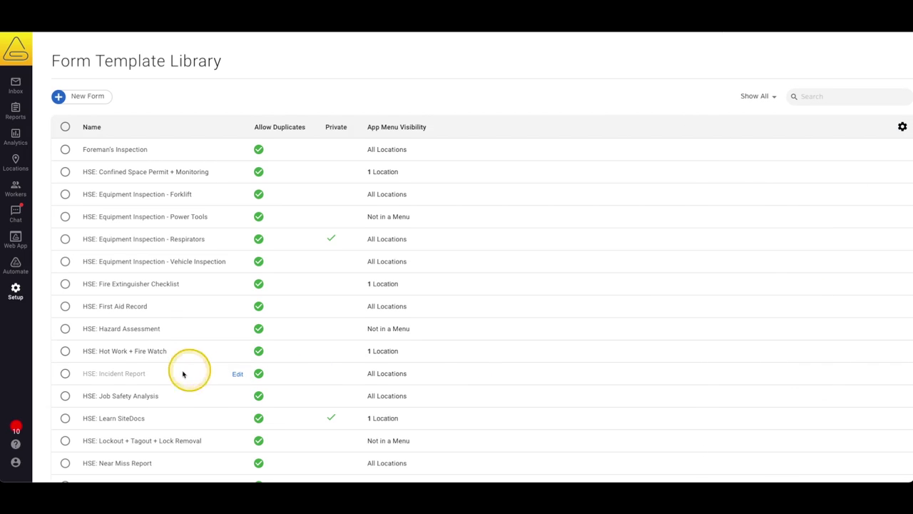
{"action": "left_click", "coordinate": [65, 373]}
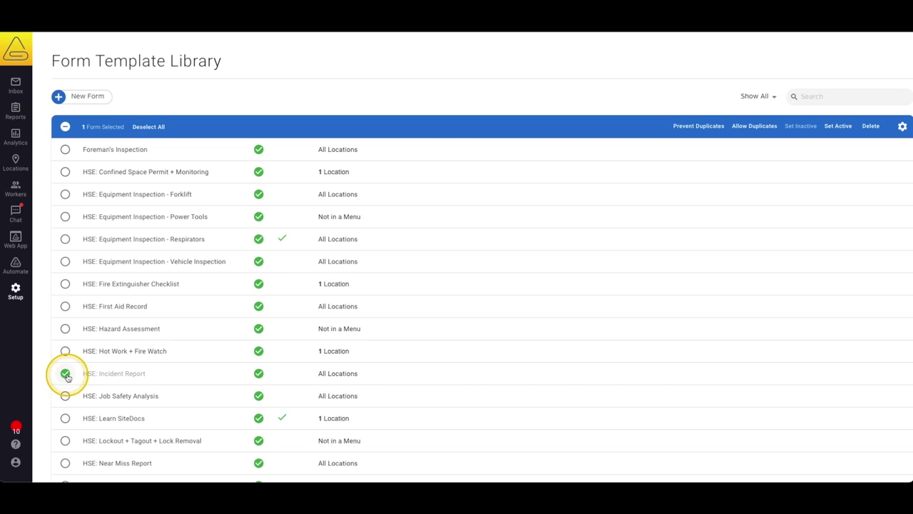
{"action": "left_click", "coordinate": [840, 127]}
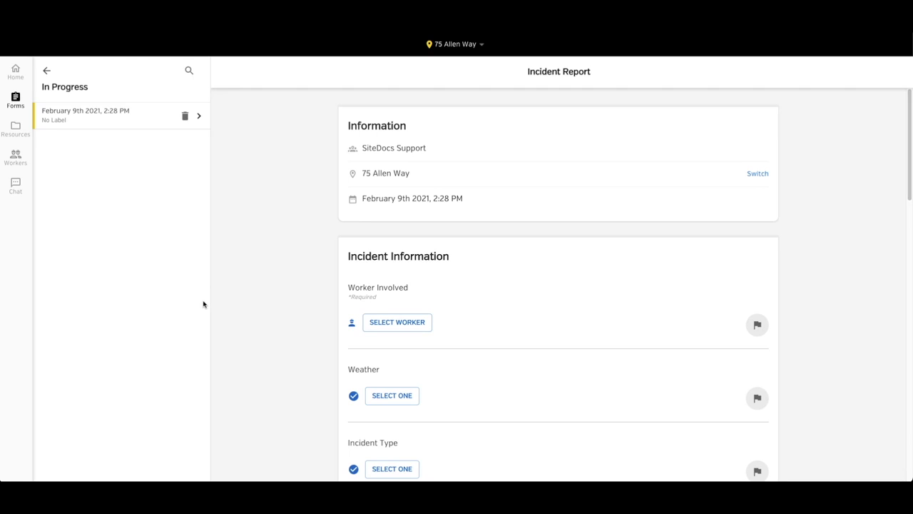
Step: Pick the involved worker and set Weather to Snow ▸ Sleet
{"action": "left_click", "coordinate": [396, 322]}
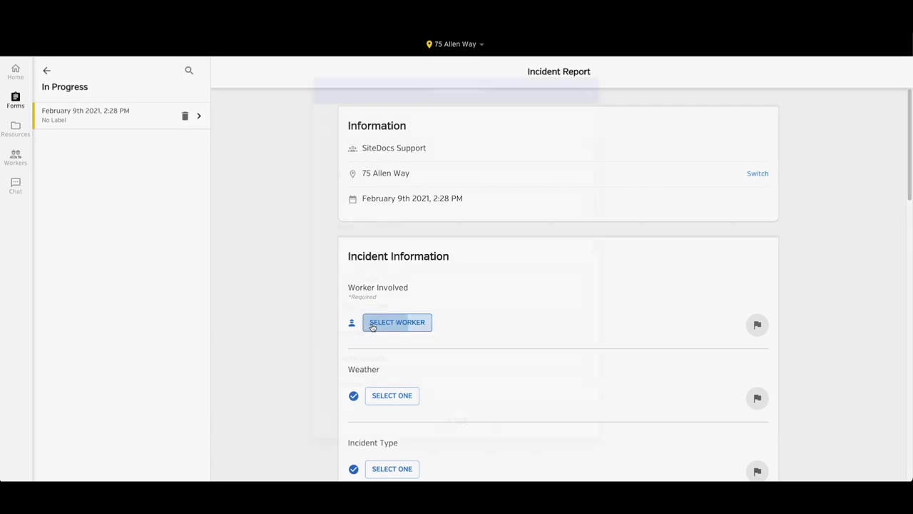
{"action": "left_click", "coordinate": [371, 281]}
{"action": "left_click", "coordinate": [446, 422]}
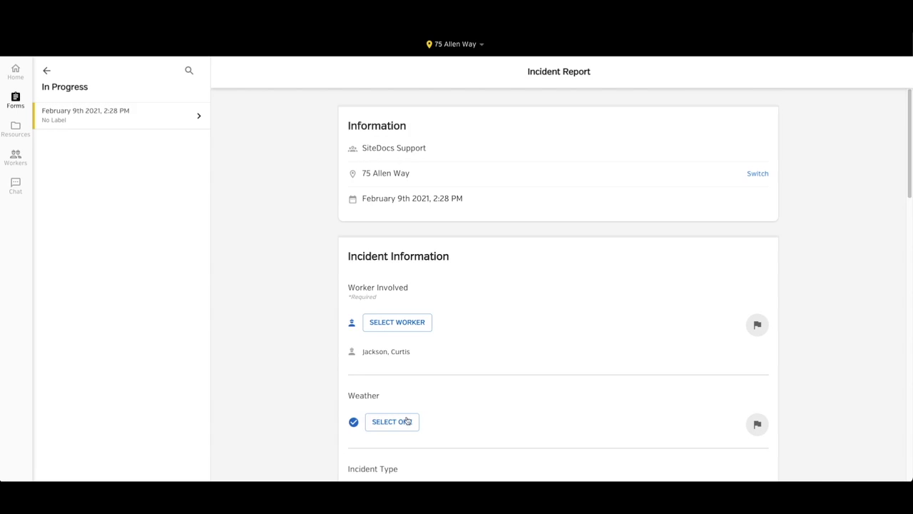
{"action": "scroll", "coordinate": [404, 404], "scroll_direction": "down", "scroll_amount": 3}
{"action": "left_click", "coordinate": [397, 325]}
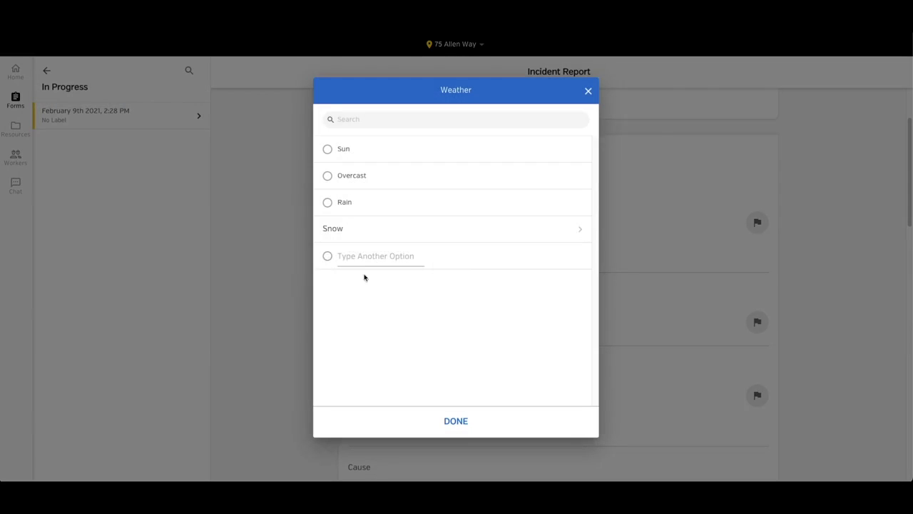
{"action": "left_click", "coordinate": [347, 229]}
{"action": "left_click", "coordinate": [352, 257]}
{"action": "left_click", "coordinate": [461, 423]}
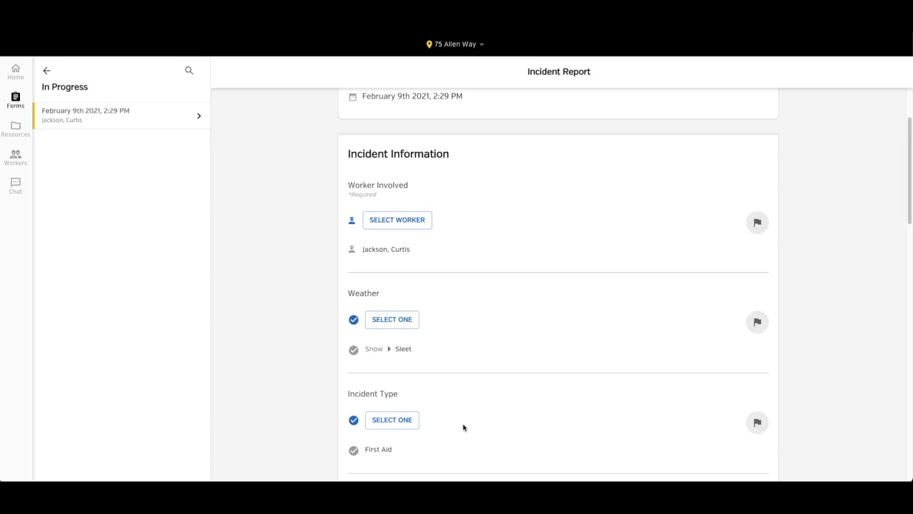
Step: Select three workers as injured in the Incident Report
{"action": "scroll", "coordinate": [462, 427], "scroll_direction": "down", "scroll_amount": 3}
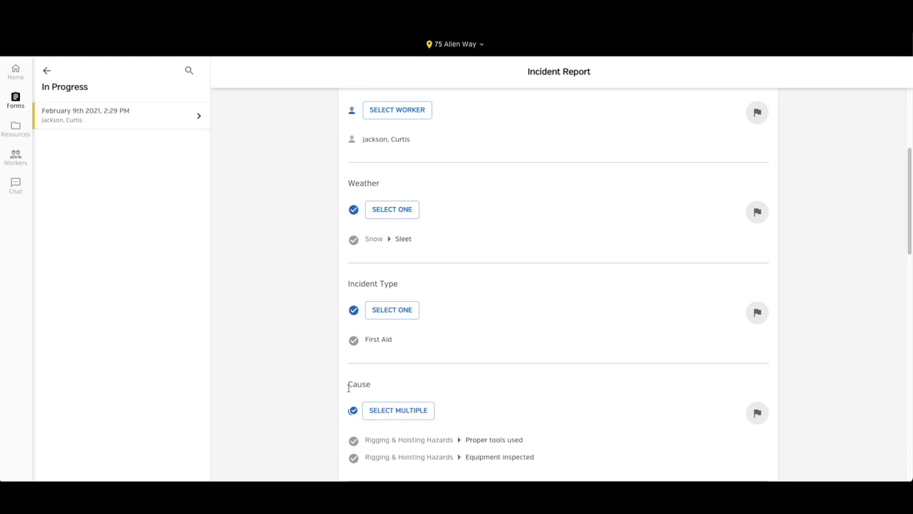
{"action": "scroll", "coordinate": [442, 322], "scroll_direction": "down", "scroll_amount": 5}
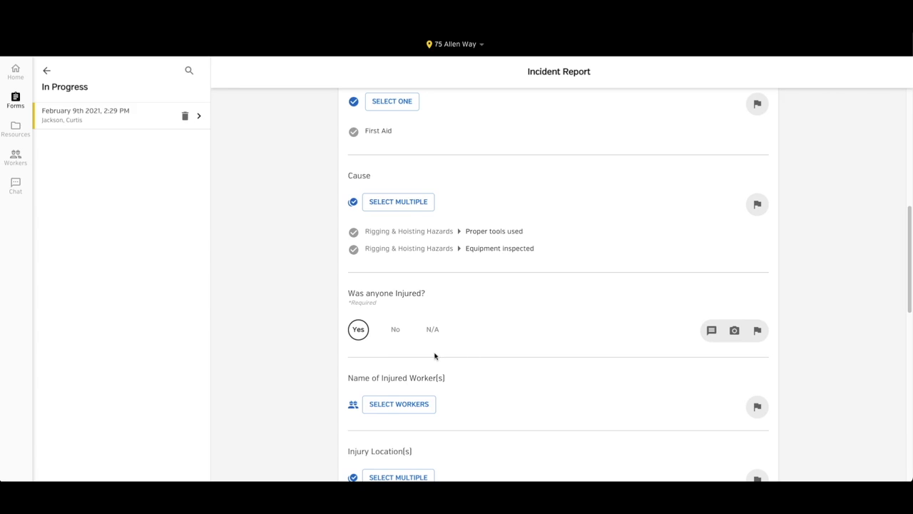
{"action": "left_click", "coordinate": [389, 414]}
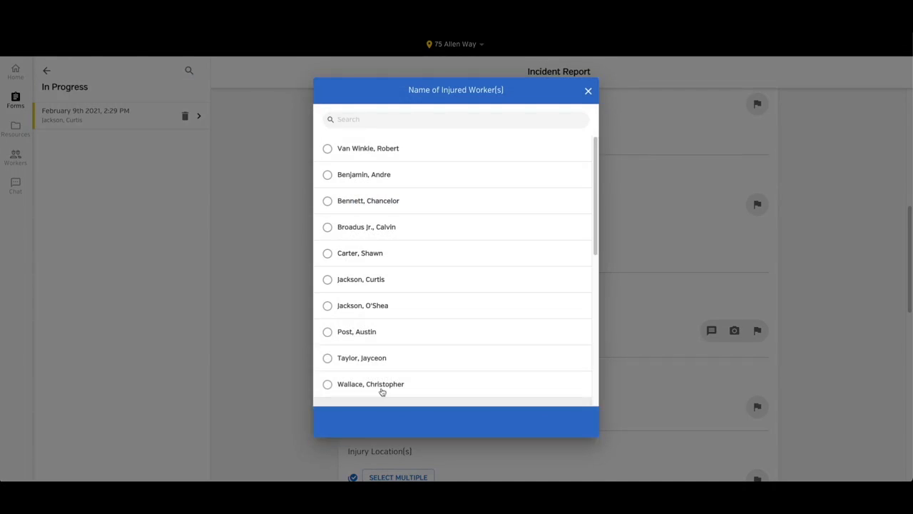
{"action": "left_click", "coordinate": [363, 333]}
{"action": "left_click", "coordinate": [361, 309]}
{"action": "left_click", "coordinate": [365, 256]}
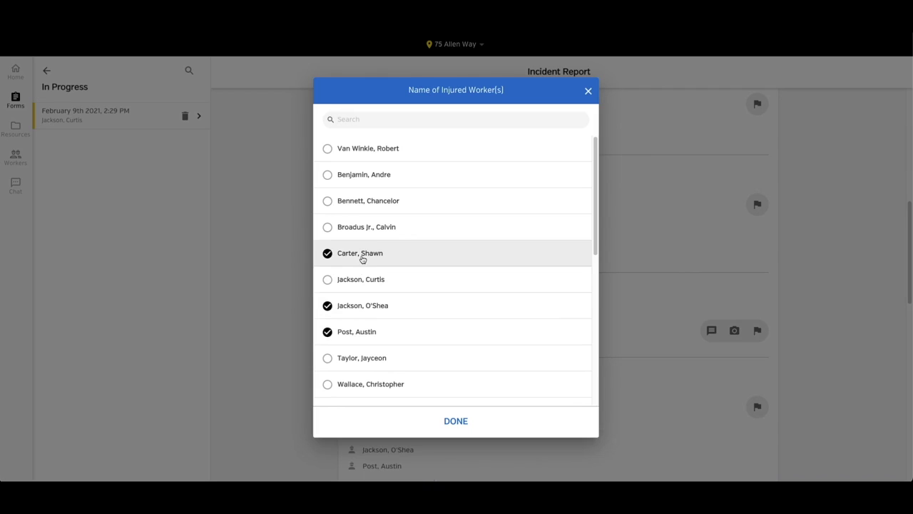
{"action": "left_click", "coordinate": [450, 421]}
{"action": "scroll", "coordinate": [449, 420], "scroll_direction": "down", "scroll_amount": 3}
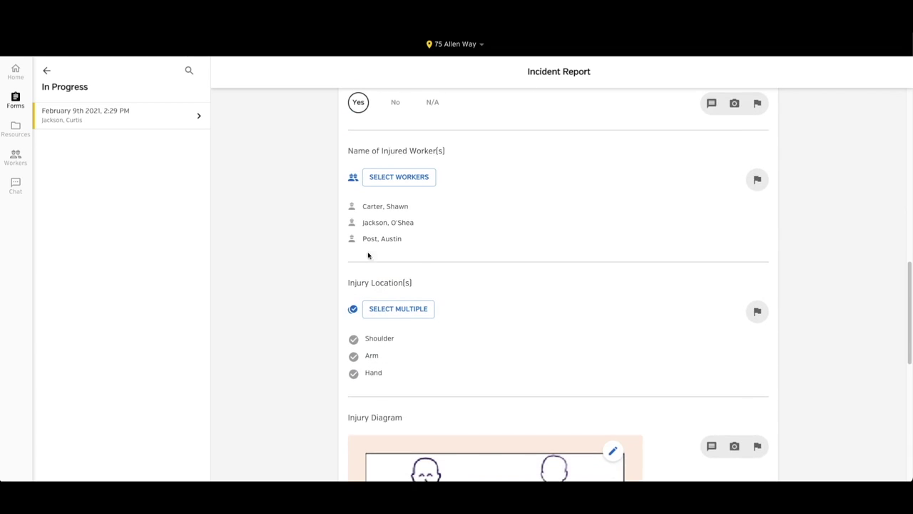
{"action": "scroll", "coordinate": [486, 359], "scroll_direction": "down", "scroll_amount": 4}
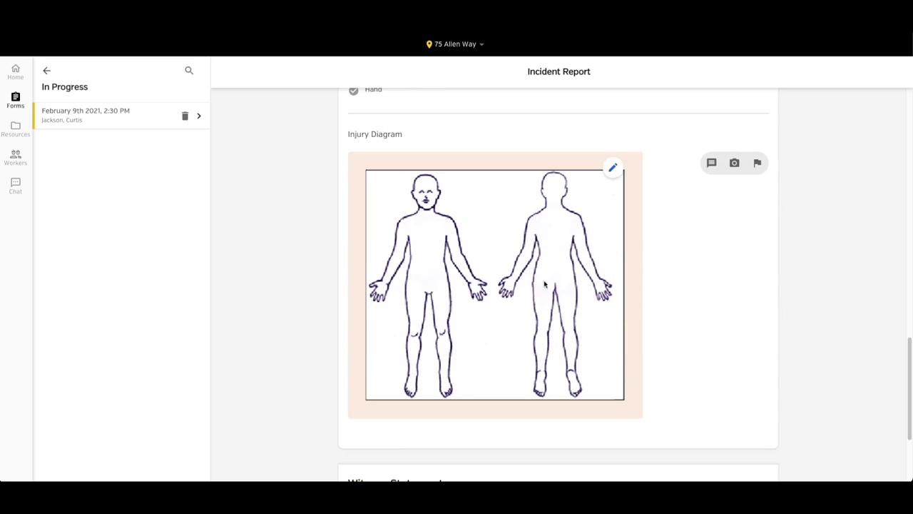
Step: Draw red circles on the front figure's chest and left hand, then save the diagram
{"action": "left_click", "coordinate": [611, 170]}
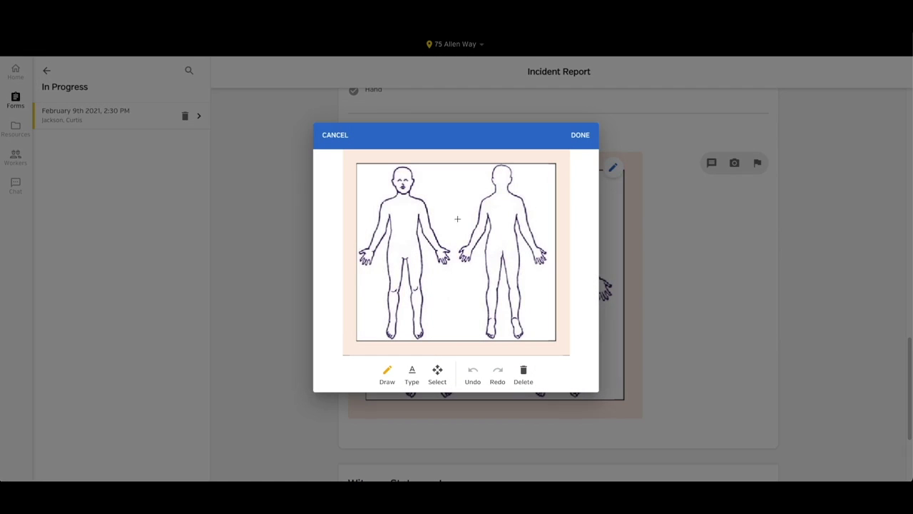
{"action": "mouse_move", "coordinate": [432, 200]}
{"action": "left_mouse_down"}
{"action": "mouse_move", "coordinate": [420, 194]}
{"action": "mouse_move", "coordinate": [425, 211]}
{"action": "mouse_move", "coordinate": [430, 194]}
{"action": "left_mouse_up"}
{"action": "mouse_move", "coordinate": [454, 243]}
{"action": "left_mouse_down"}
{"action": "mouse_move", "coordinate": [433, 257]}
{"action": "mouse_move", "coordinate": [460, 245]}
{"action": "left_mouse_up"}
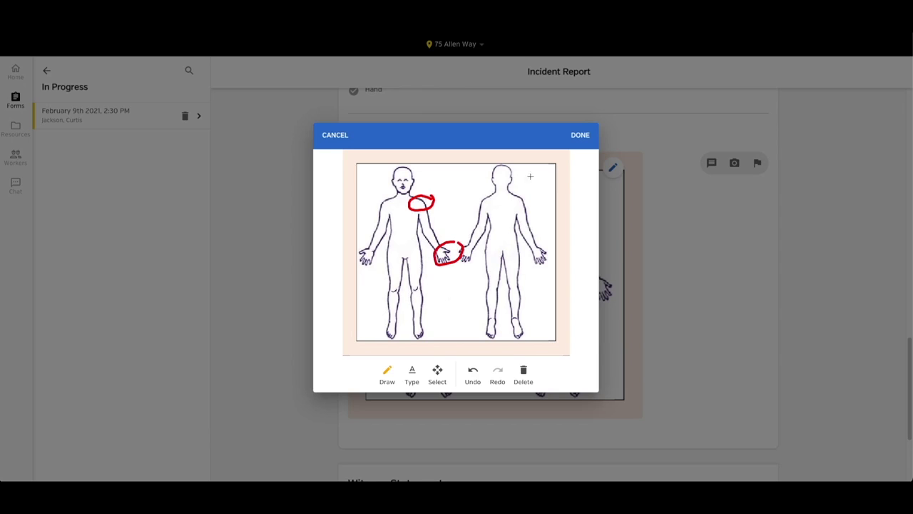
{"action": "left_click", "coordinate": [581, 135]}
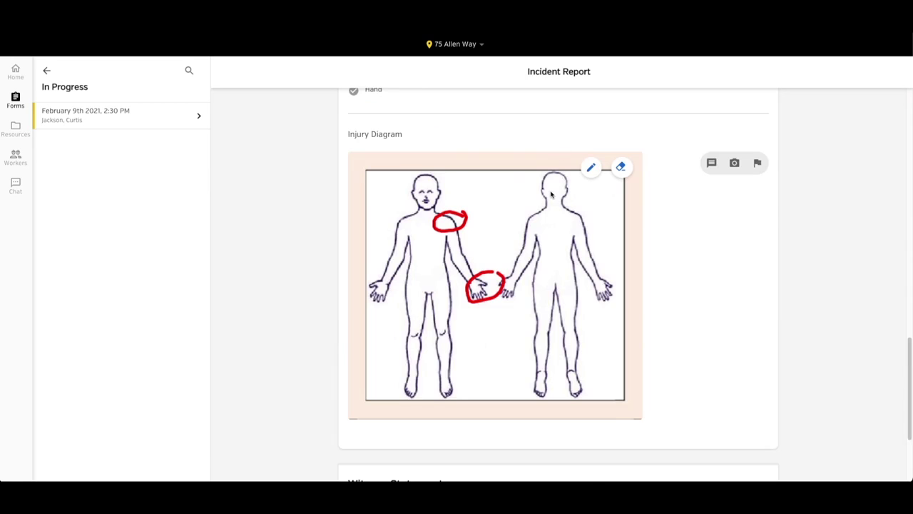
{"action": "scroll", "coordinate": [552, 196], "scroll_direction": "down", "scroll_amount": 3}
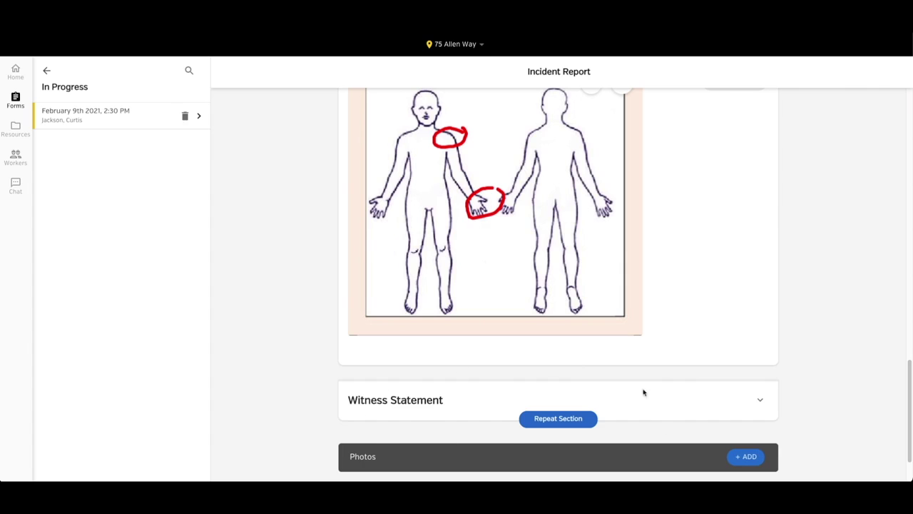
{"action": "scroll", "coordinate": [677, 400], "scroll_direction": "down", "scroll_amount": 2}
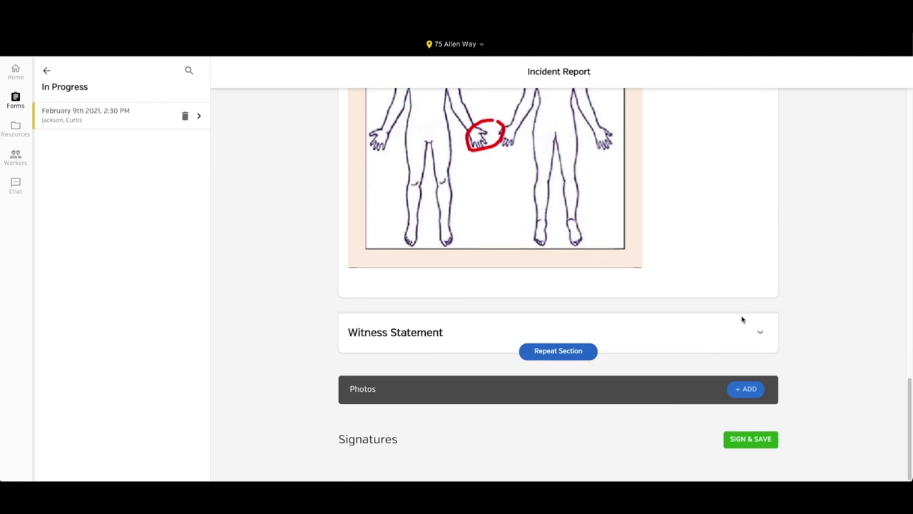
Step: Expand the Witness Statement section and repeat it to add a second copy
{"action": "left_click", "coordinate": [761, 333]}
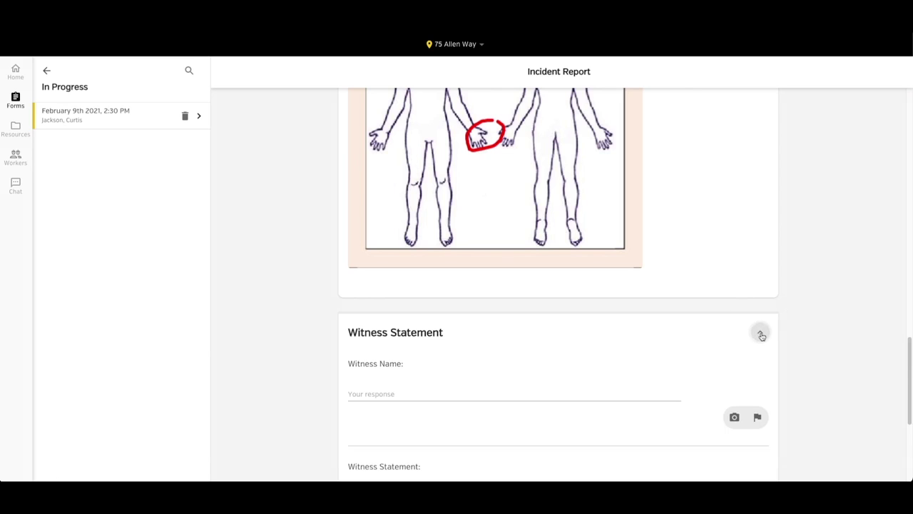
{"action": "scroll", "coordinate": [760, 336], "scroll_direction": "down", "scroll_amount": 4}
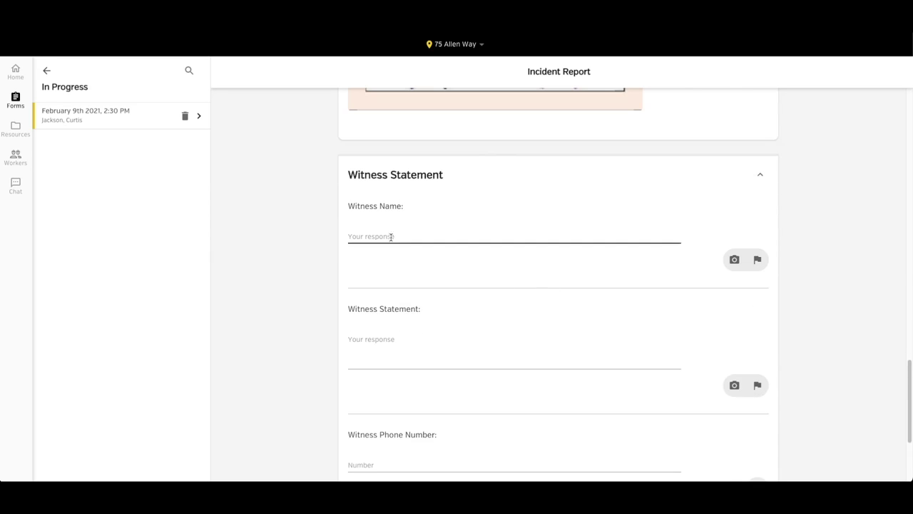
{"action": "scroll", "coordinate": [389, 366], "scroll_direction": "down", "scroll_amount": 2}
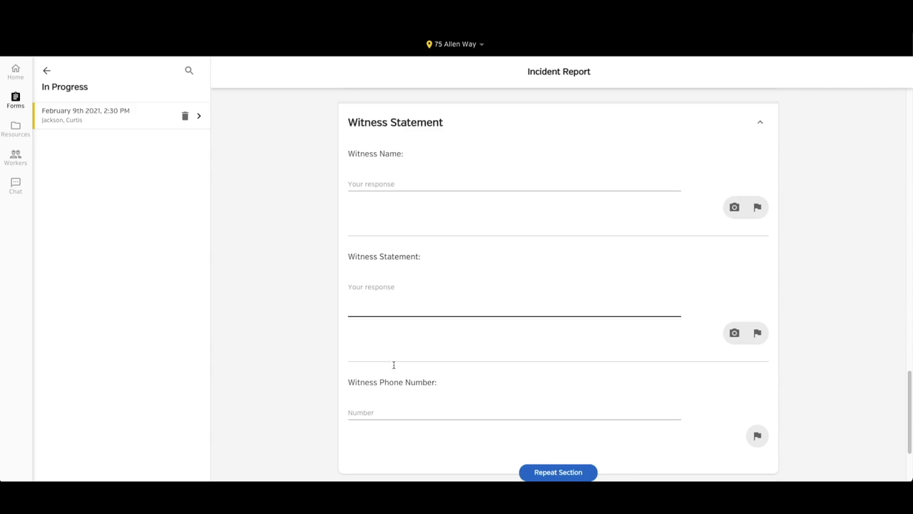
{"action": "scroll", "coordinate": [396, 405], "scroll_direction": "down", "scroll_amount": 1}
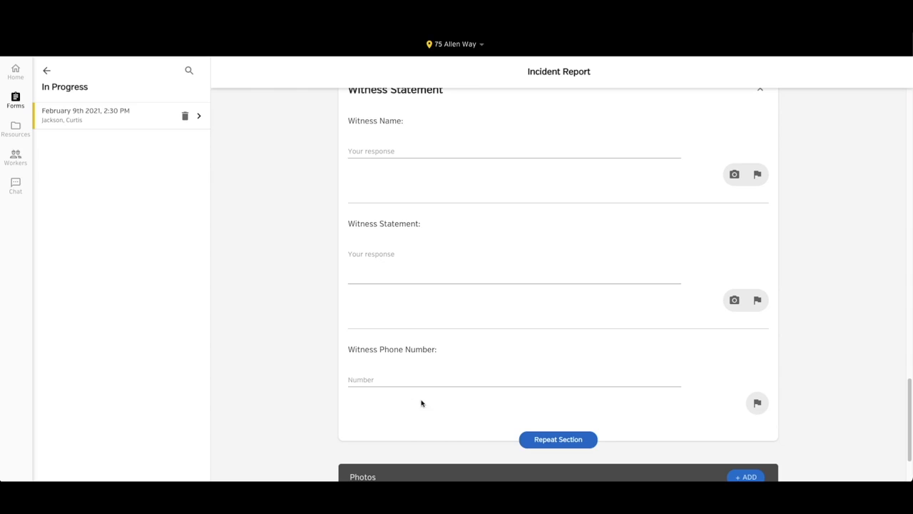
{"action": "left_click", "coordinate": [554, 439]}
Step: Request removal of the extra Witness Statement section
{"action": "scroll", "coordinate": [553, 443], "scroll_direction": "down", "scroll_amount": 5}
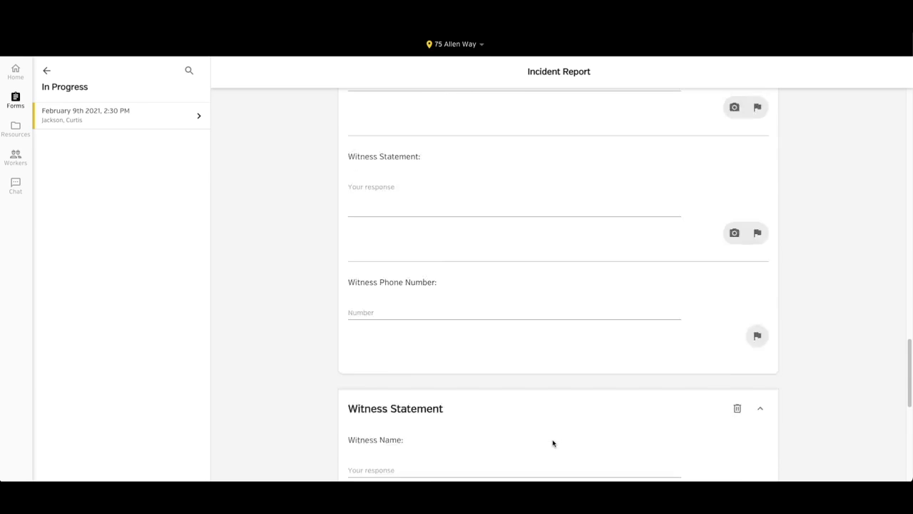
{"action": "scroll", "coordinate": [553, 443], "scroll_direction": "down", "scroll_amount": 1}
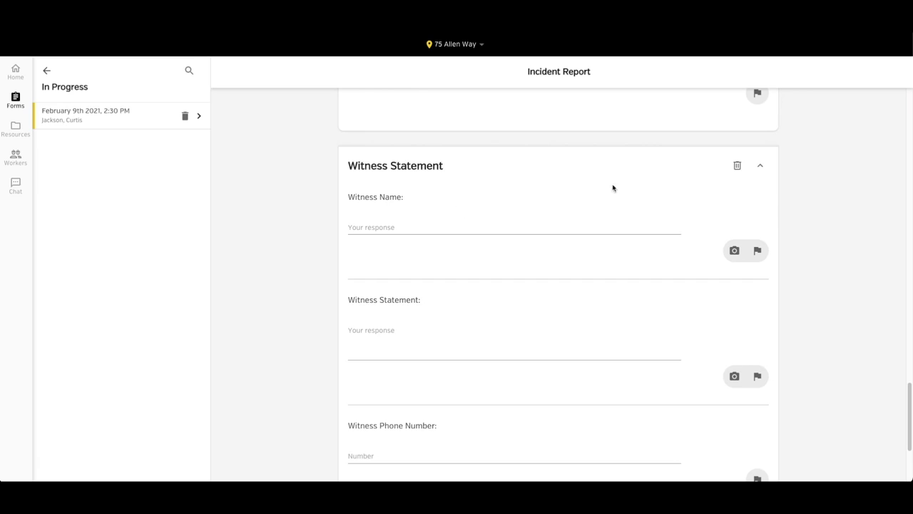
{"action": "left_click", "coordinate": [739, 166]}
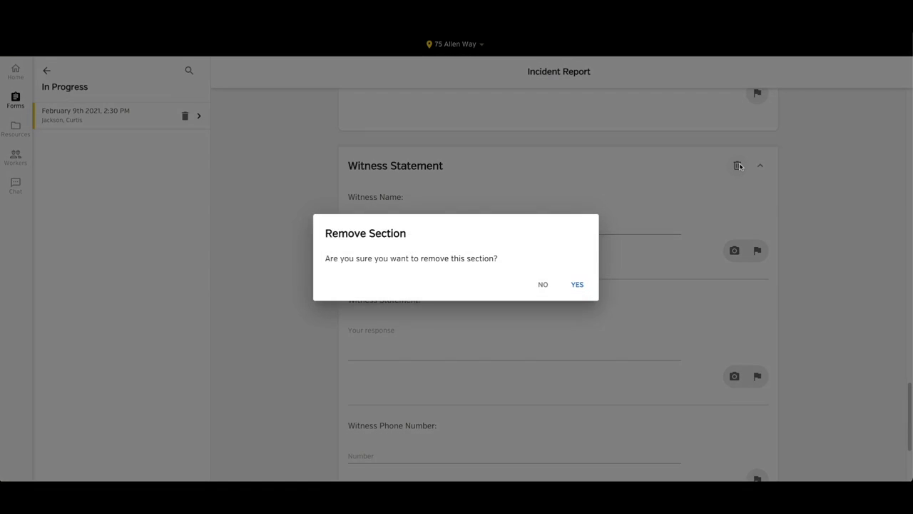